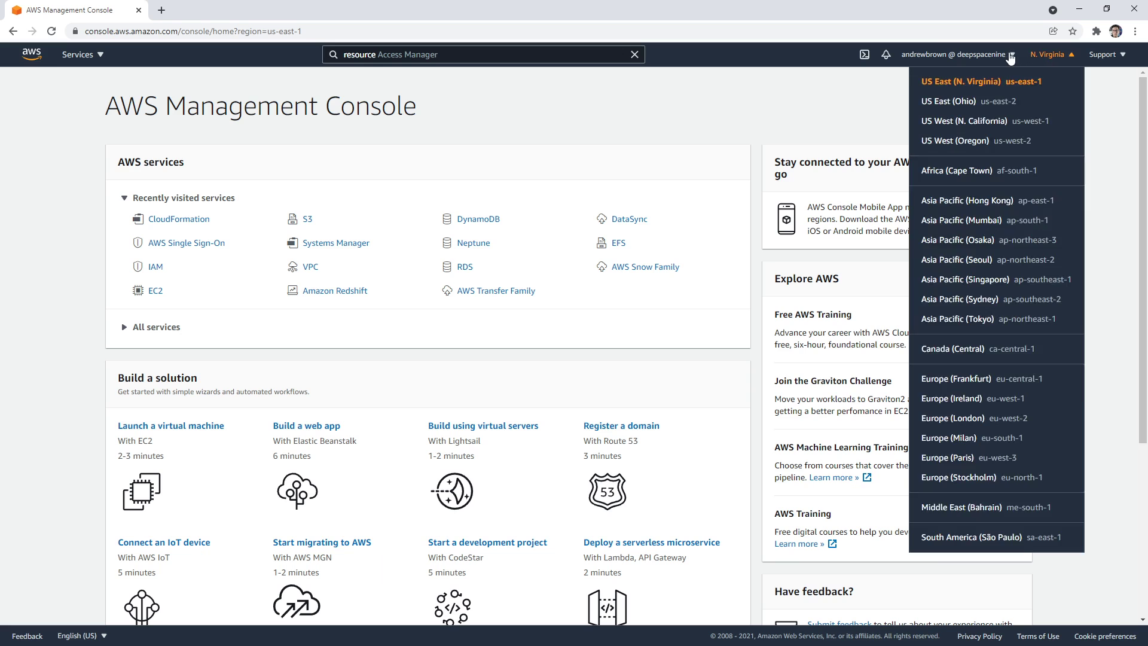
Check the account details, then select the existing text in the console search bar
left_click(1002, 55)
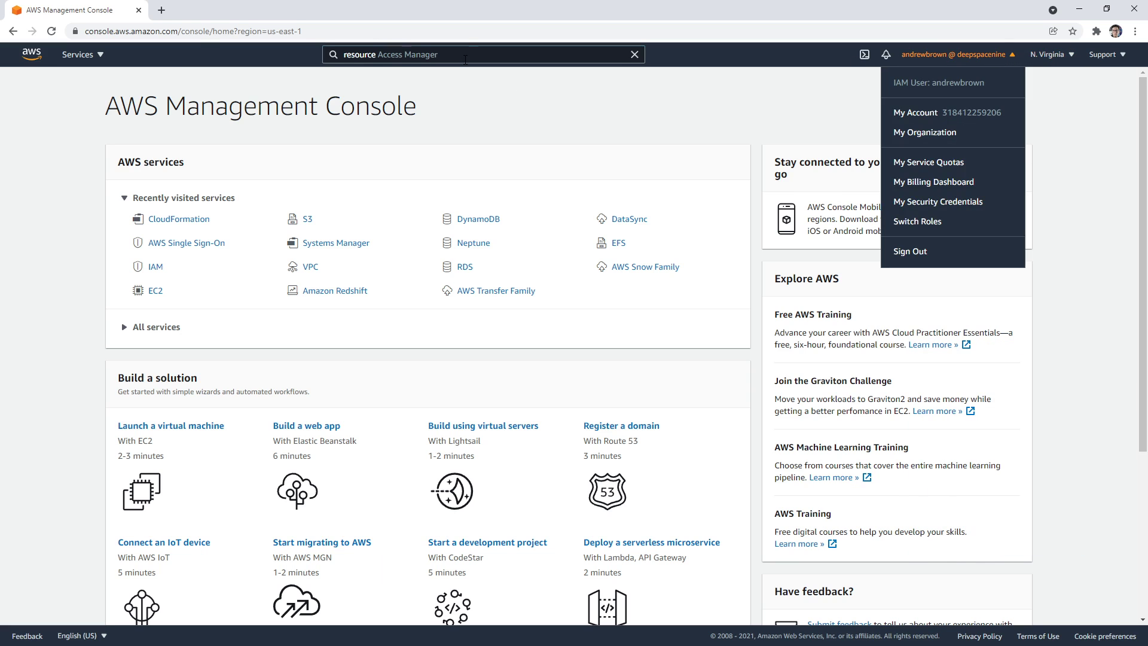
left_click(398, 54)
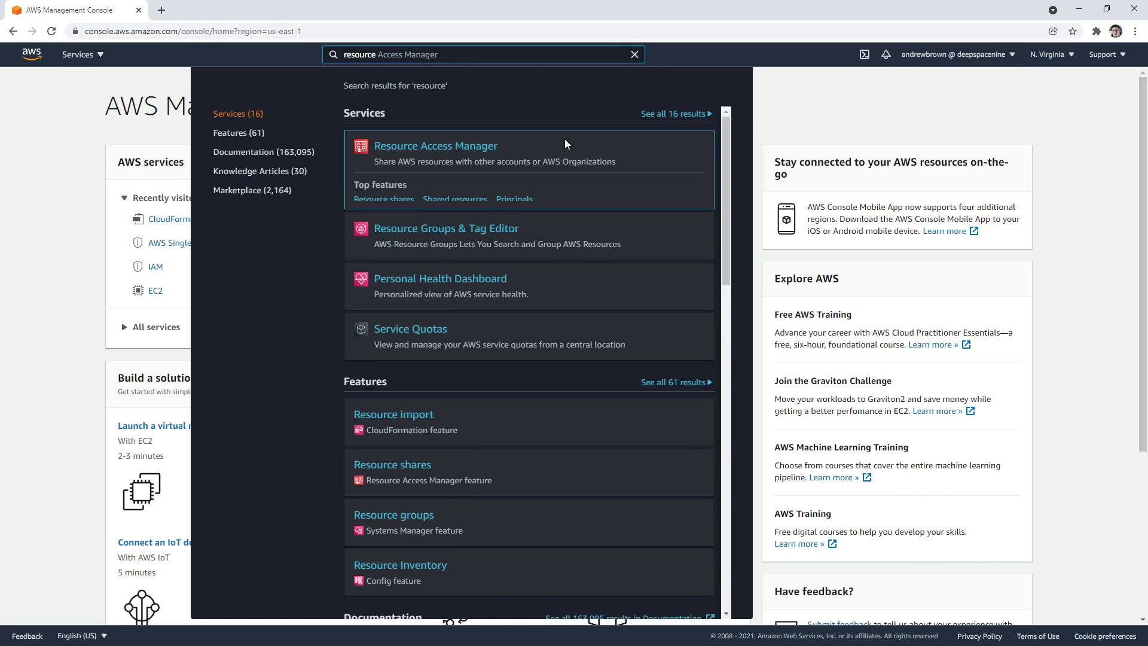
key("ctrl+a")
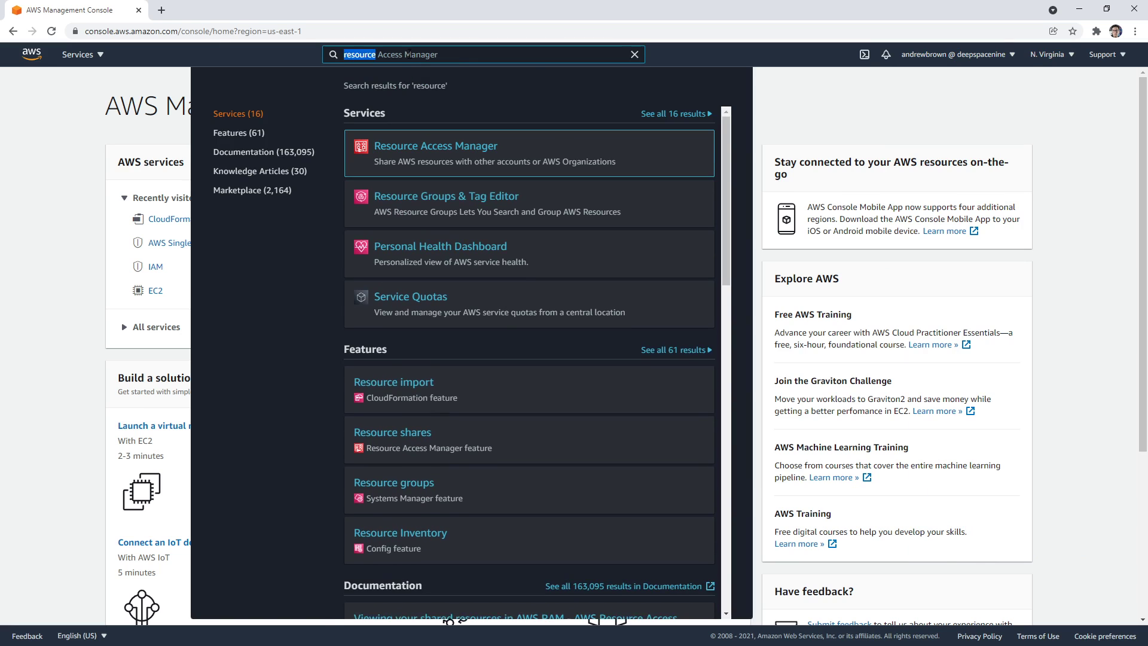
Search 'ssm', open Systems Manager and scroll through its page
type("ssm")
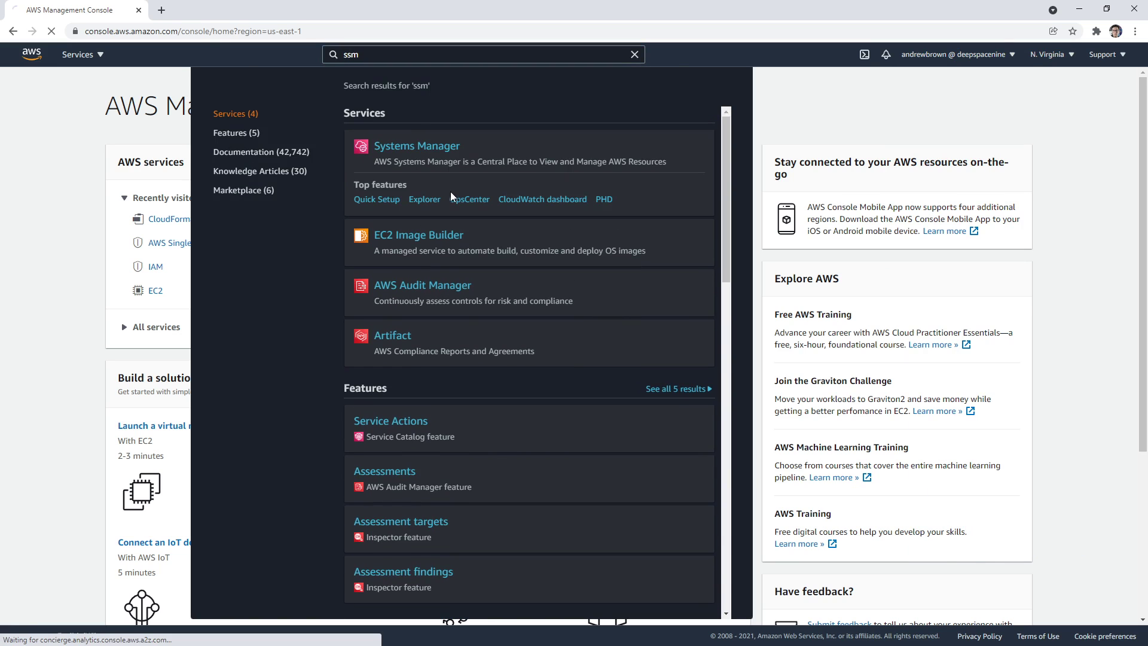
left_click(426, 189)
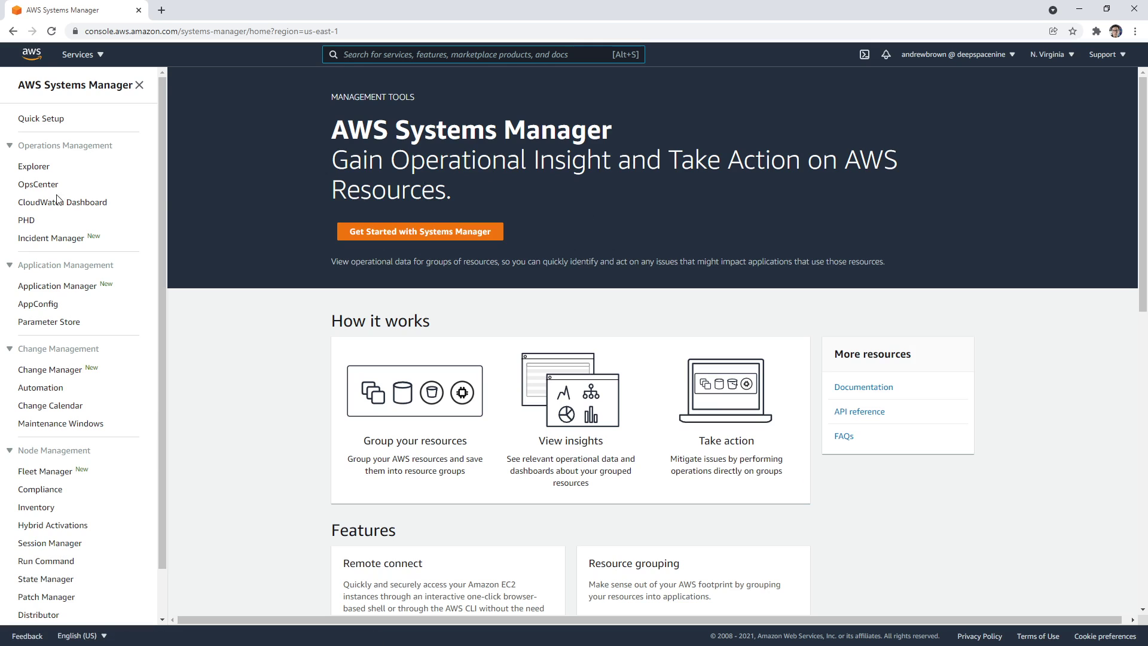
scroll(106, 395, "down", 1)
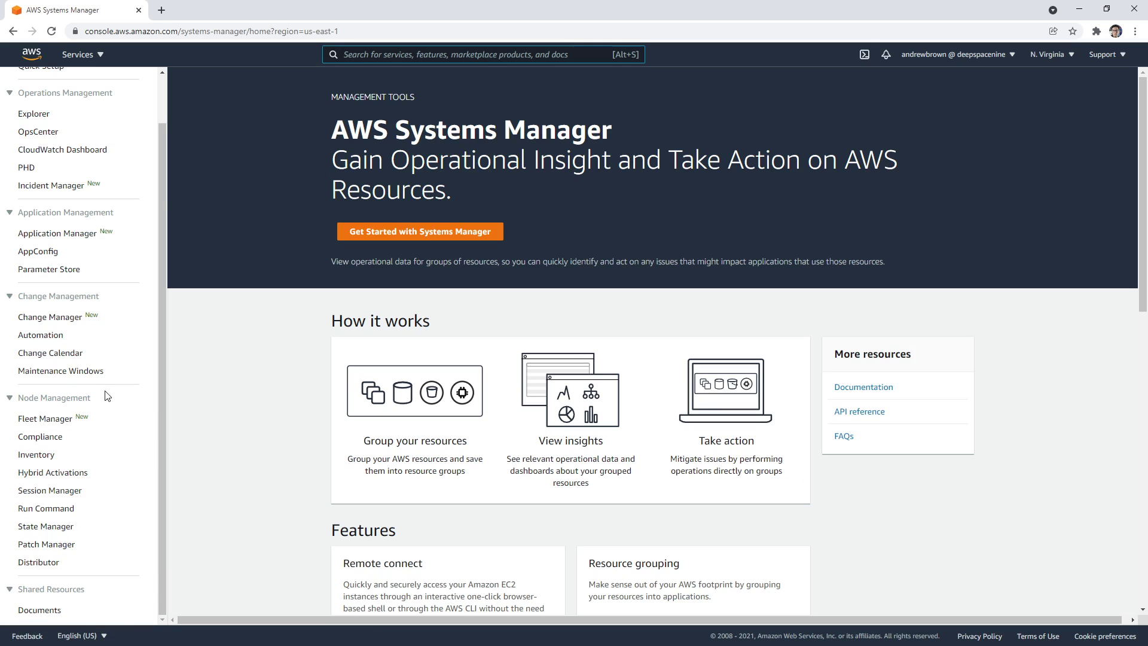
scroll(105, 382, "up", 1)
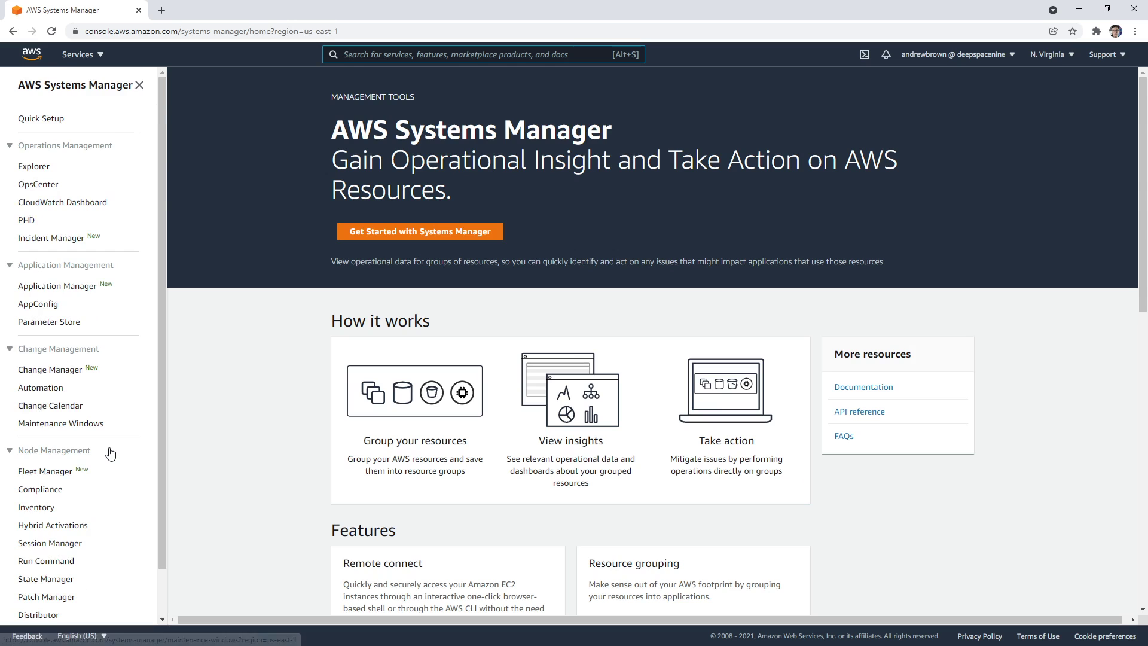
scroll(111, 455, "down", 1)
scroll(111, 453, "up", 1)
scroll(112, 449, "down", 1)
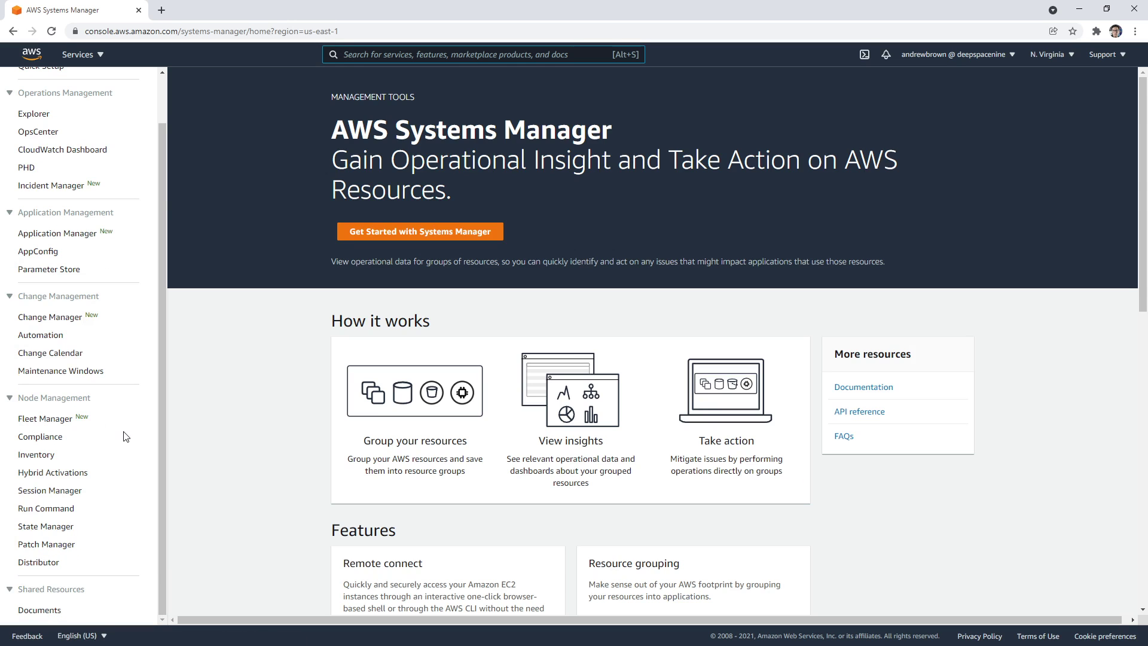
Search the page text for 'resrouce', then close the find bar
key("ctrl+f")
type("resrouce")
key("ctrl+a")
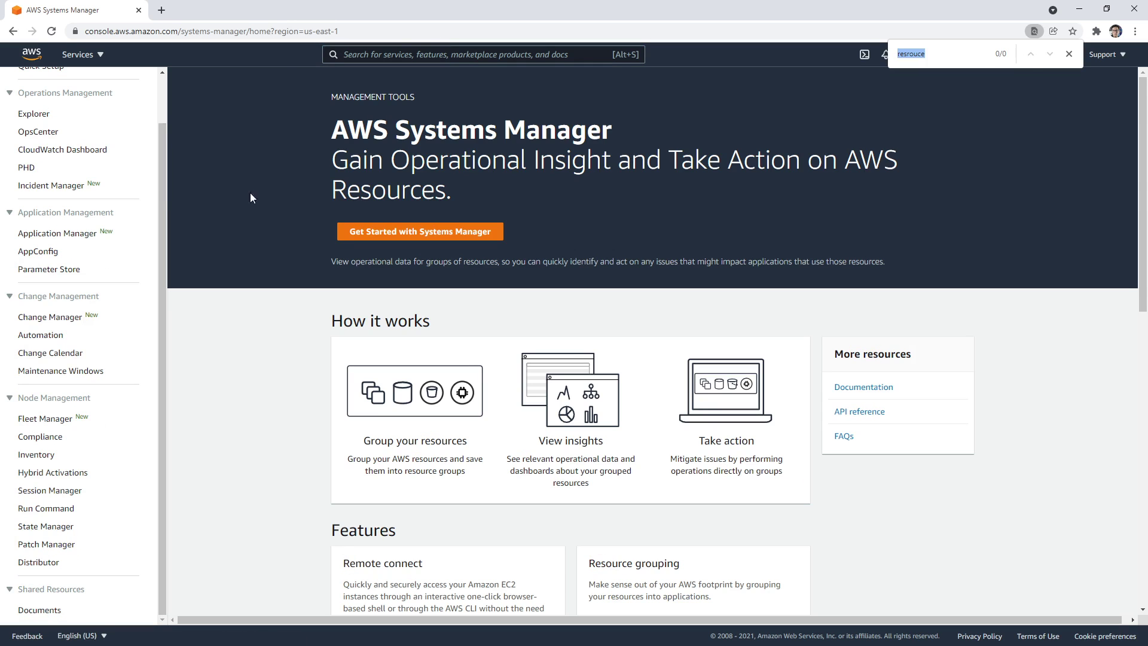
left_click(1069, 54)
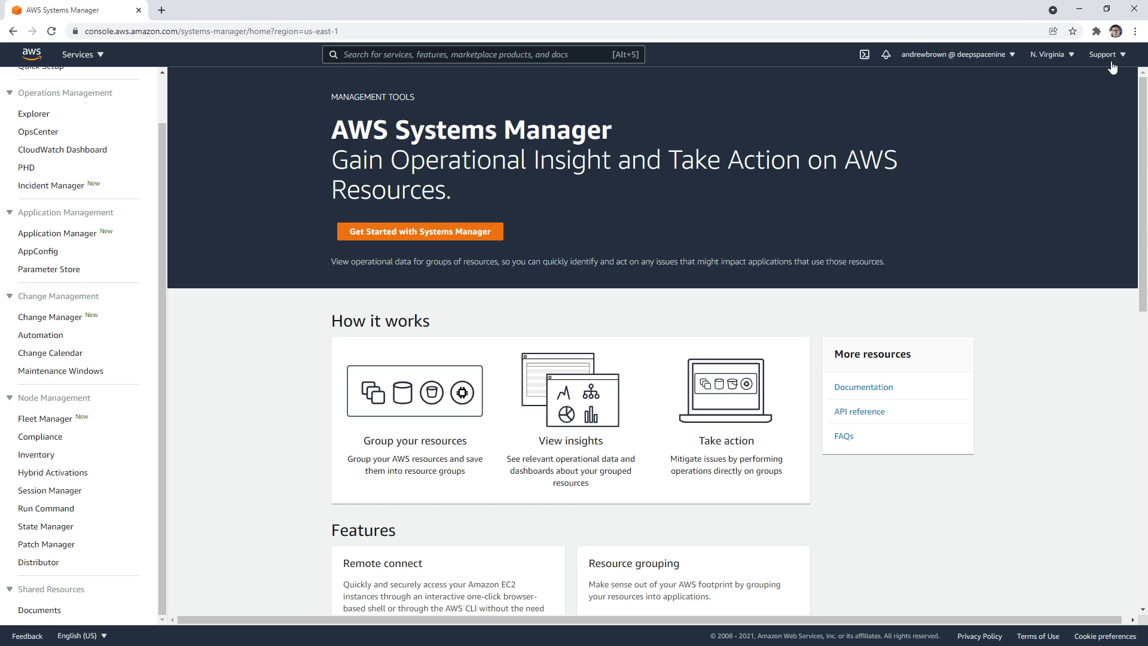
Sign out of the console and go to the sign-in page
left_click(996, 55)
left_click(951, 249)
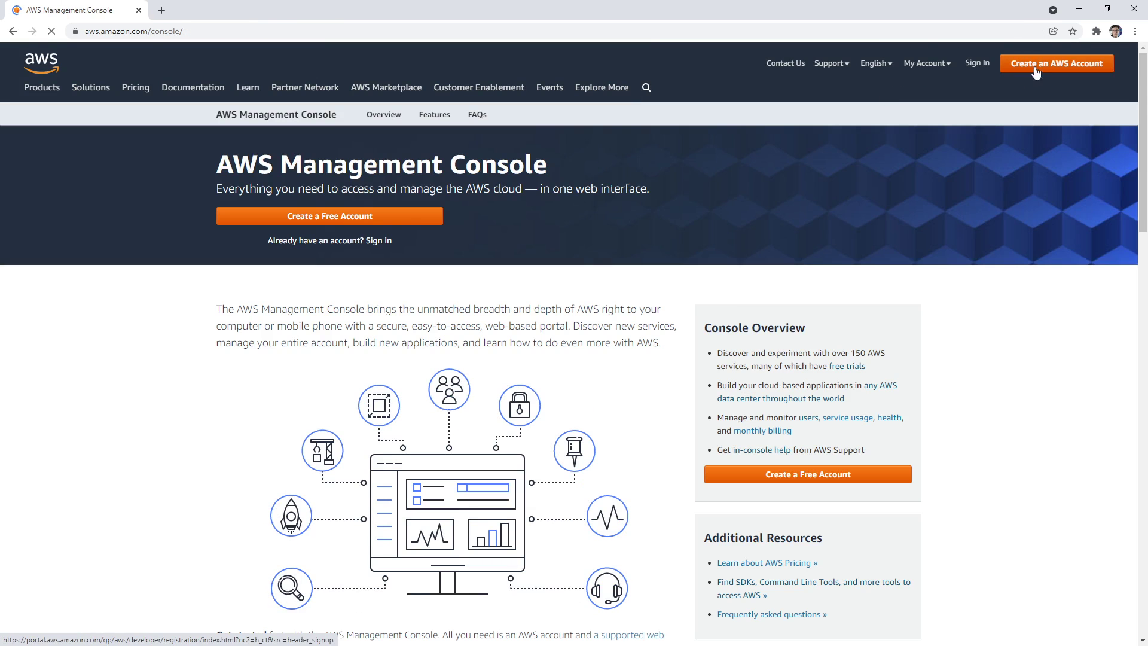
left_click(977, 60)
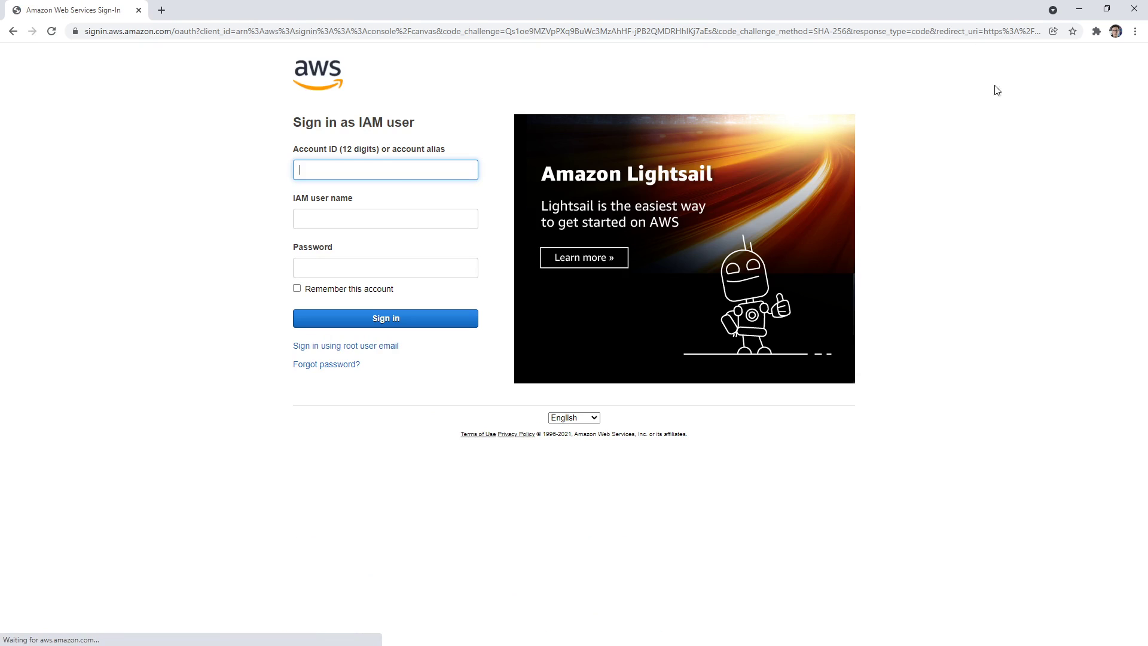
Google 'resource groups not appearing aws' in a new browser tab
left_click(163, 10)
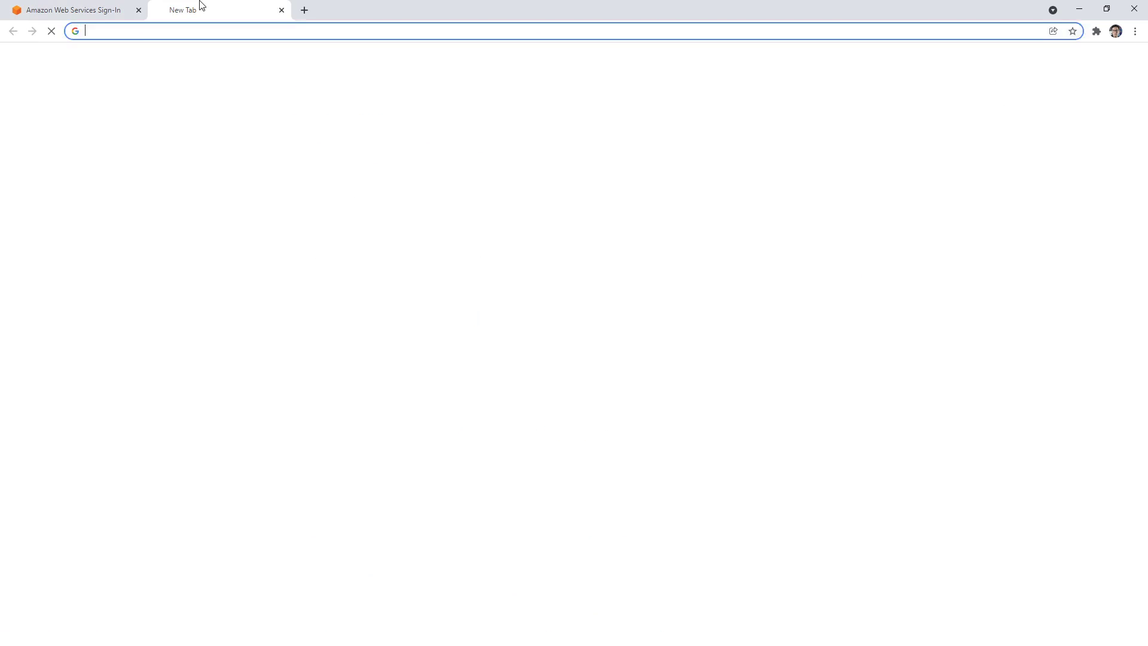
type("resrouce")
key("ctrl+a")
type("resou")
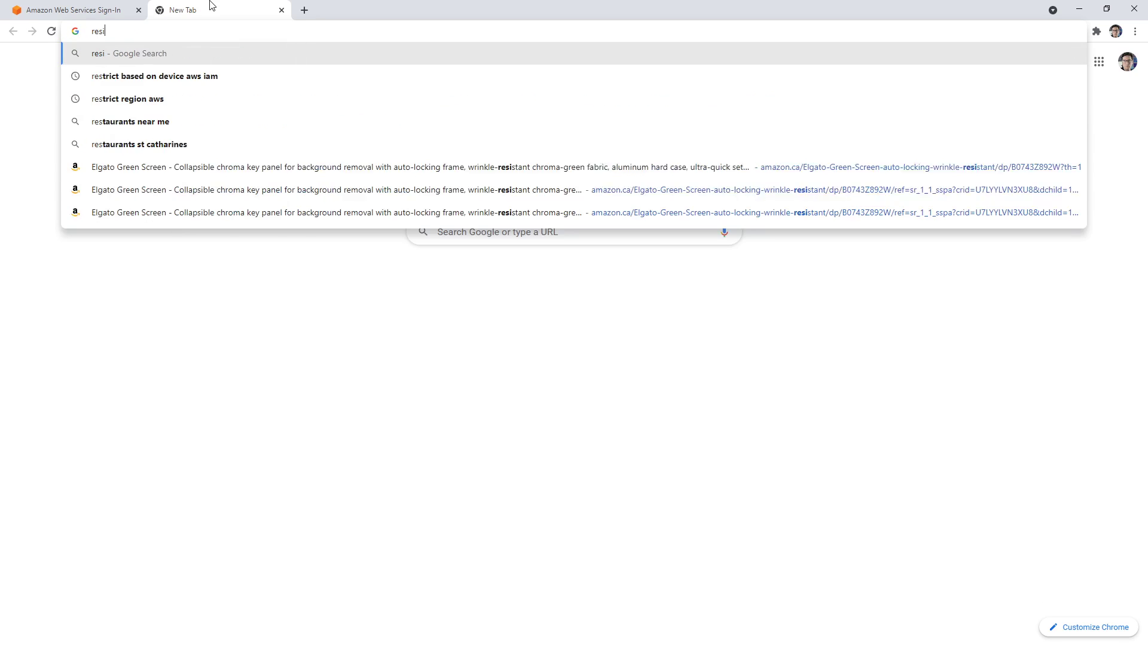
key("ctrl+a")
type("resource gorup")
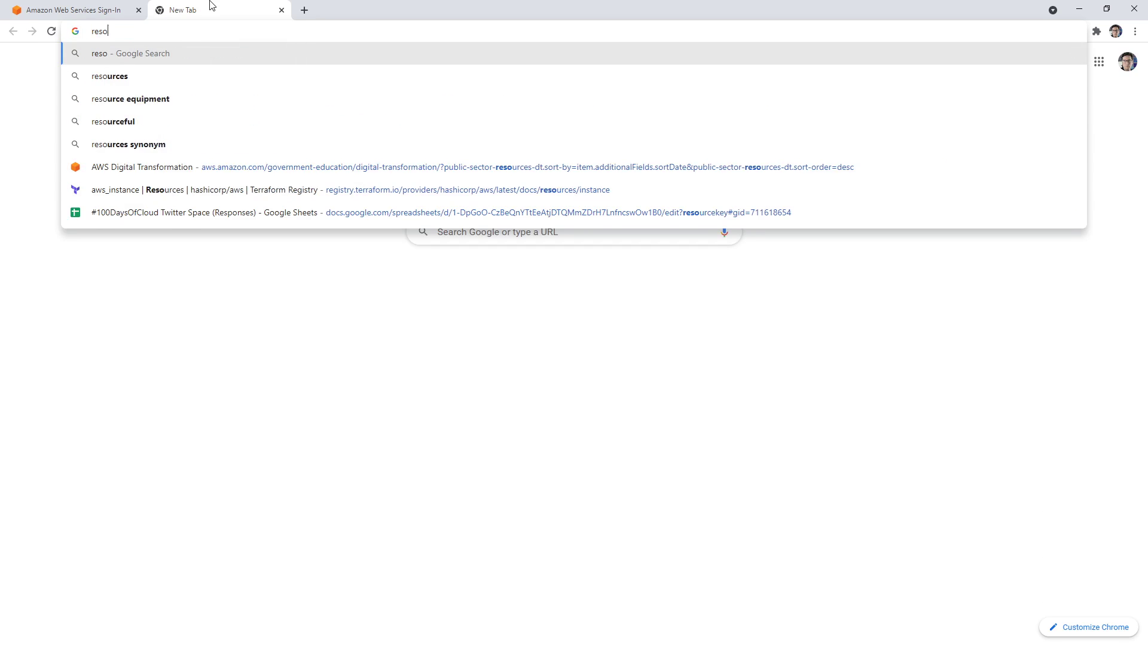
key("BackSpace")
key("BackSpace")
key("BackSpace")
key("BackSpace")
type("rousp not a")
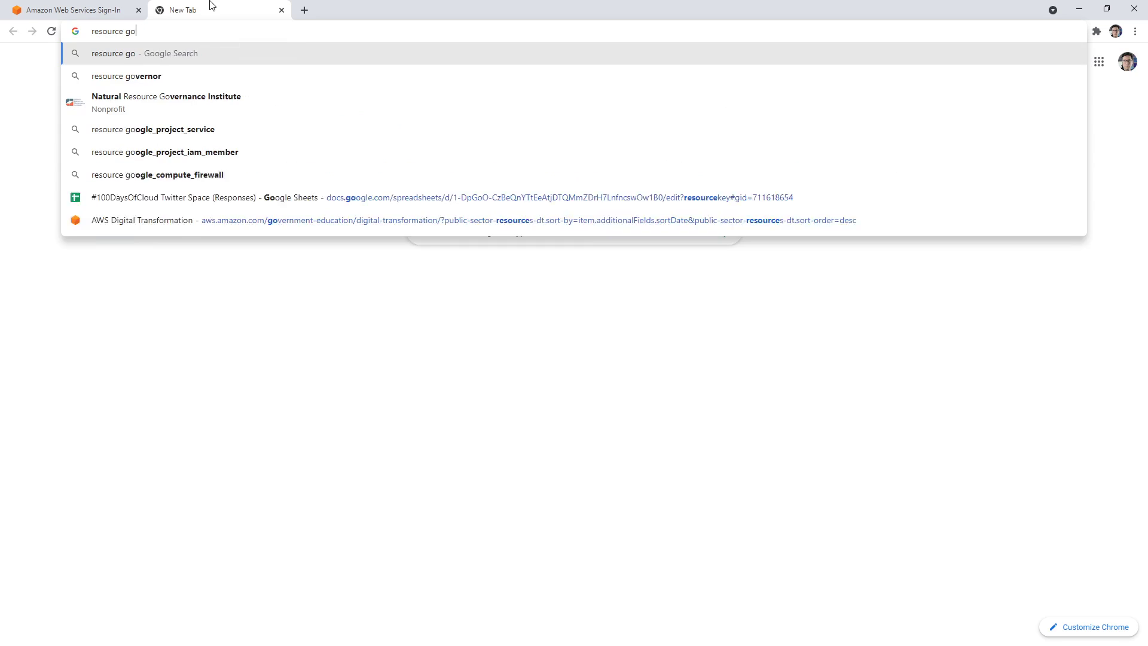
type("ppearing aws")
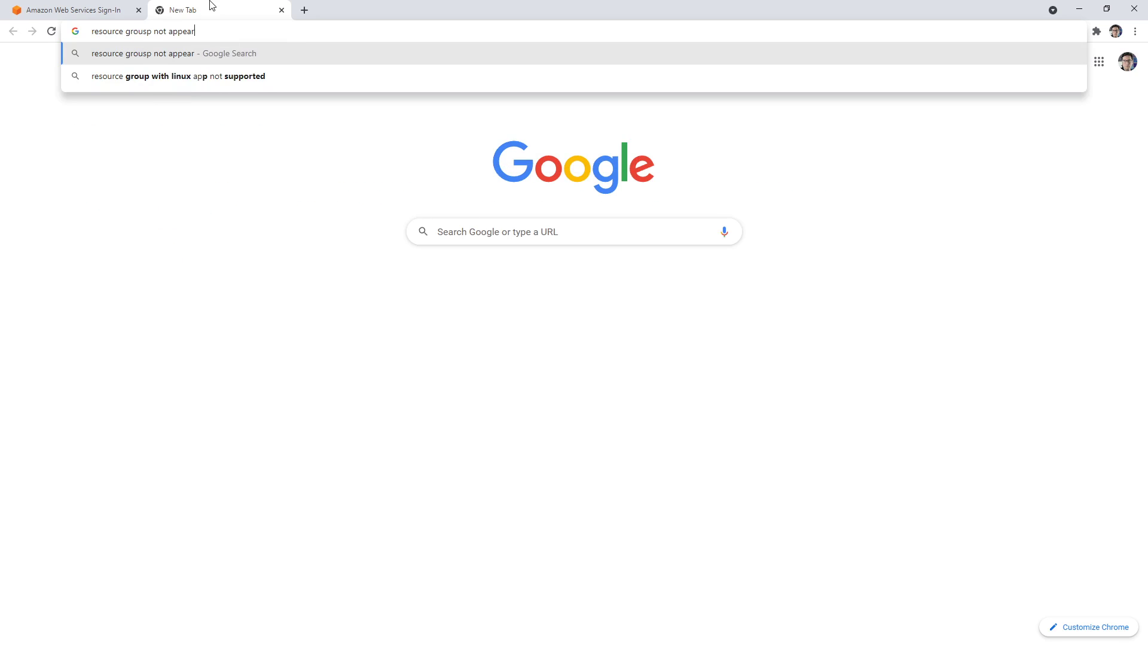
key("Return")
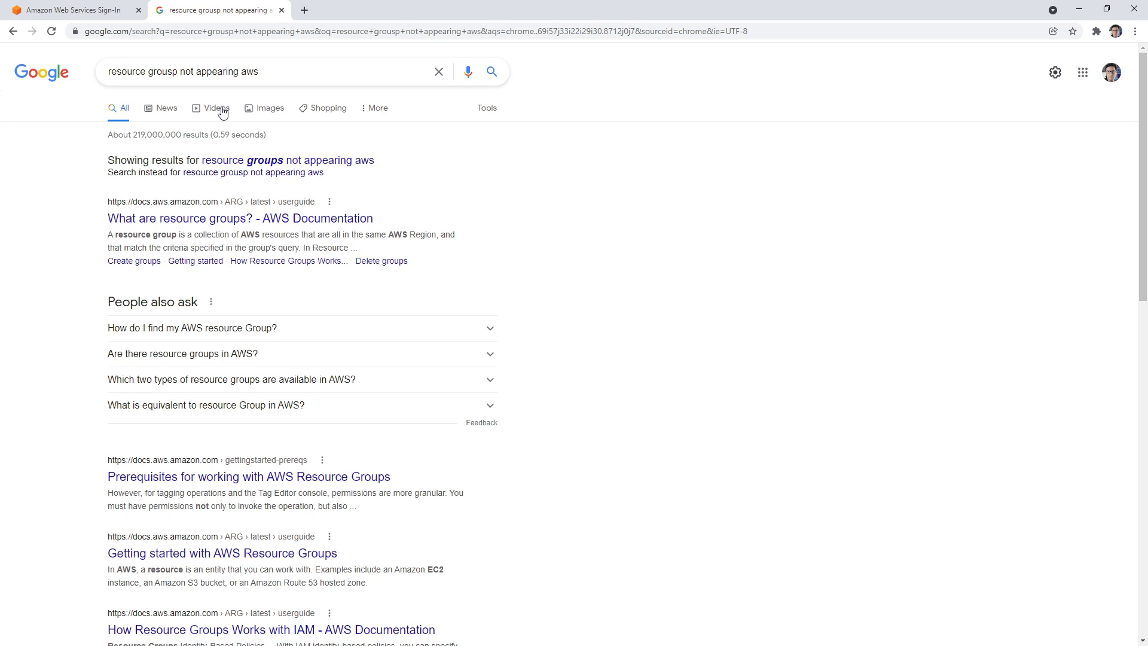
Preview the first image result, then close the search tab
left_click(258, 108)
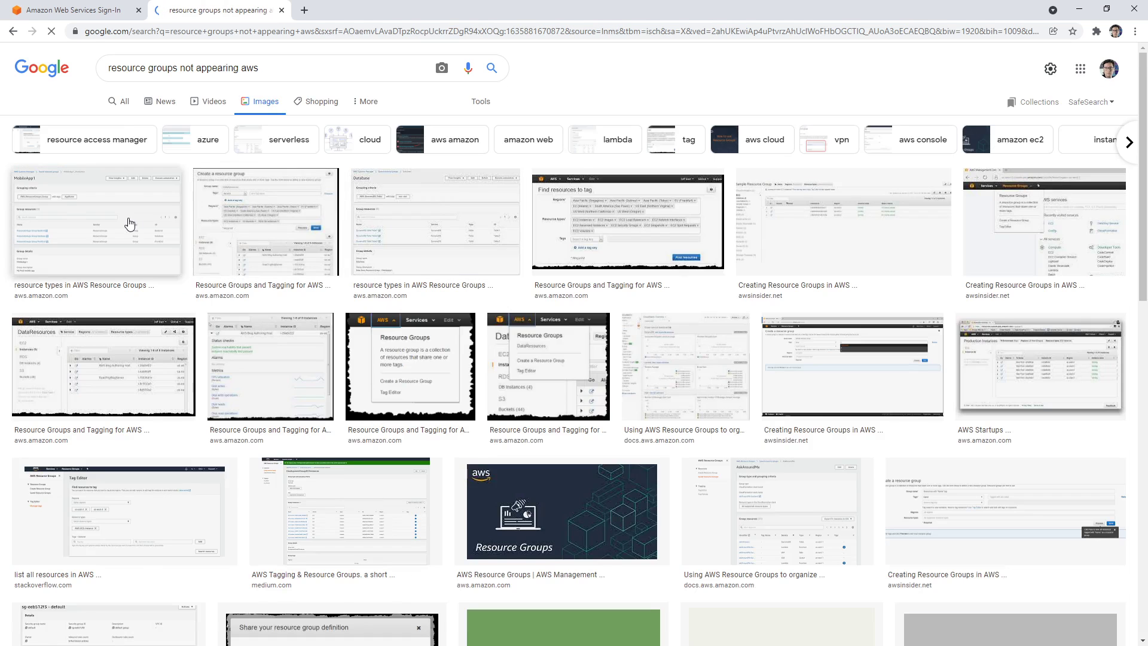
left_click(123, 226)
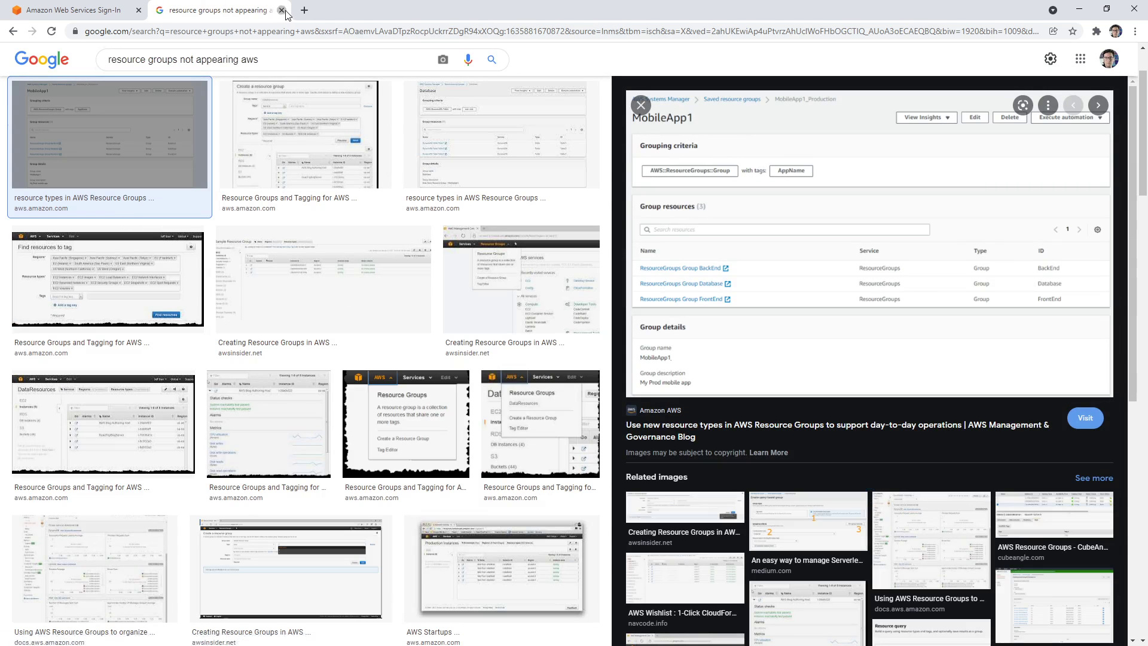
left_click(281, 10)
Enter the account alias, IAM user name and saved password, then sign in
type("exampro")
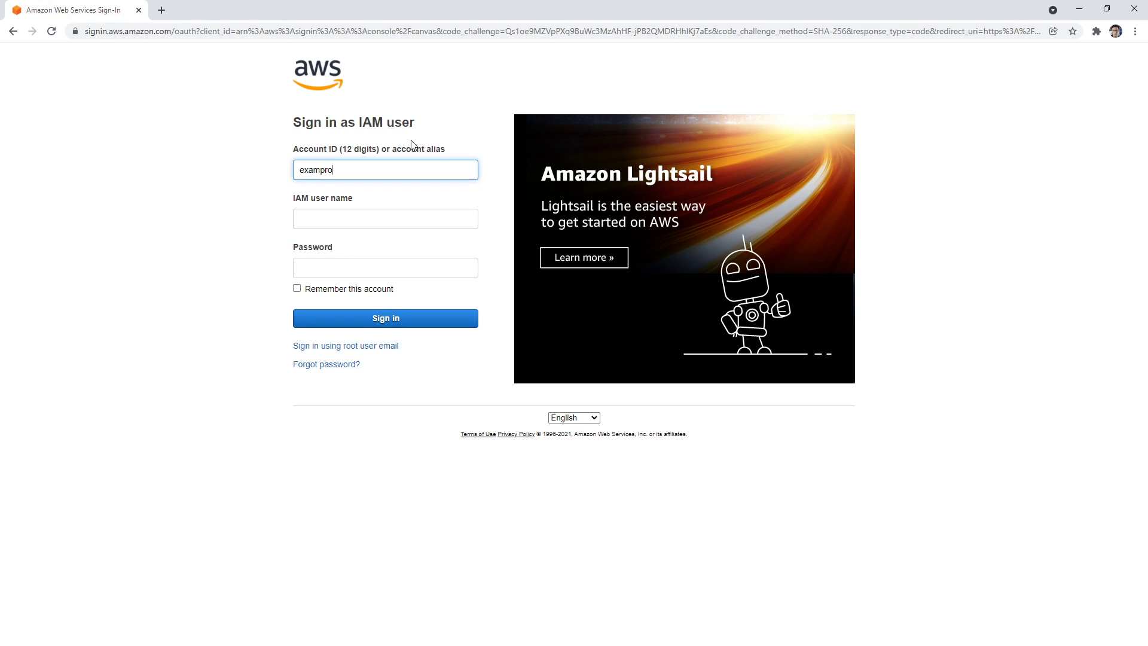
key("Tab")
type("bor")
type("own-la")
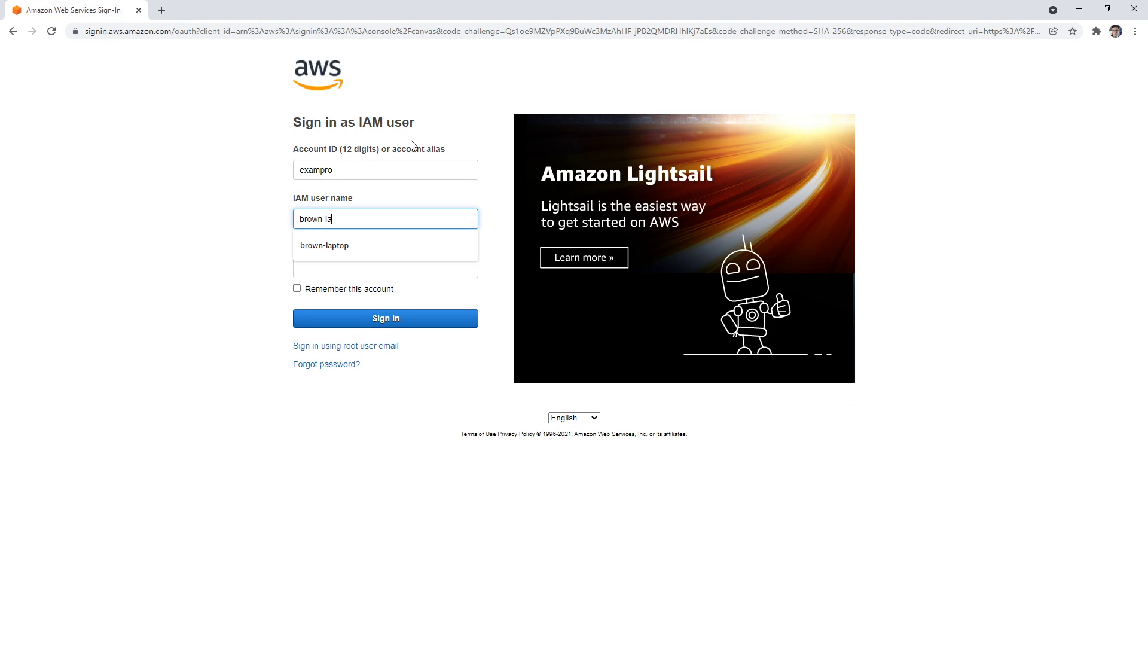
type("ptop")
key("Tab")
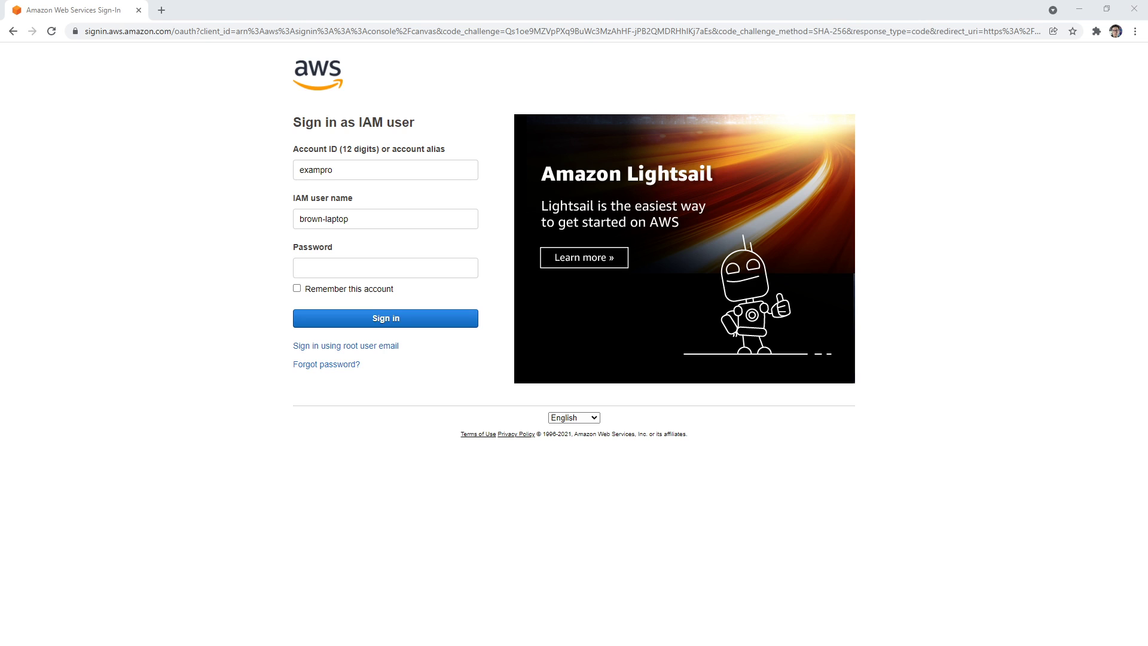
left_click(421, 263)
key("ctrl+v")
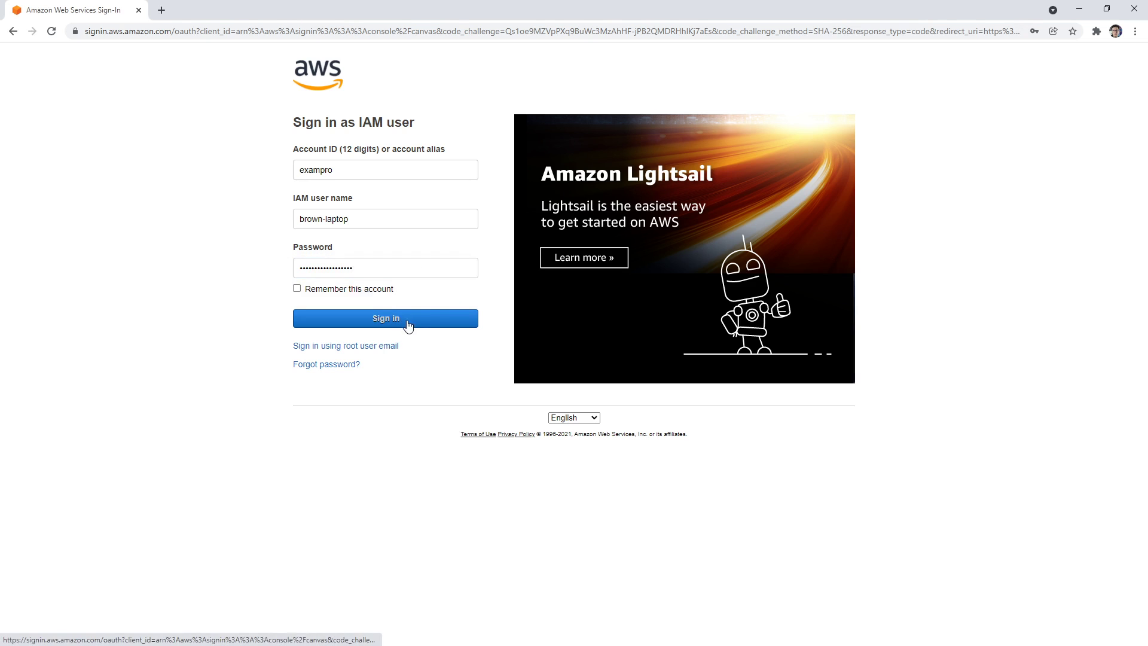
left_click(408, 325)
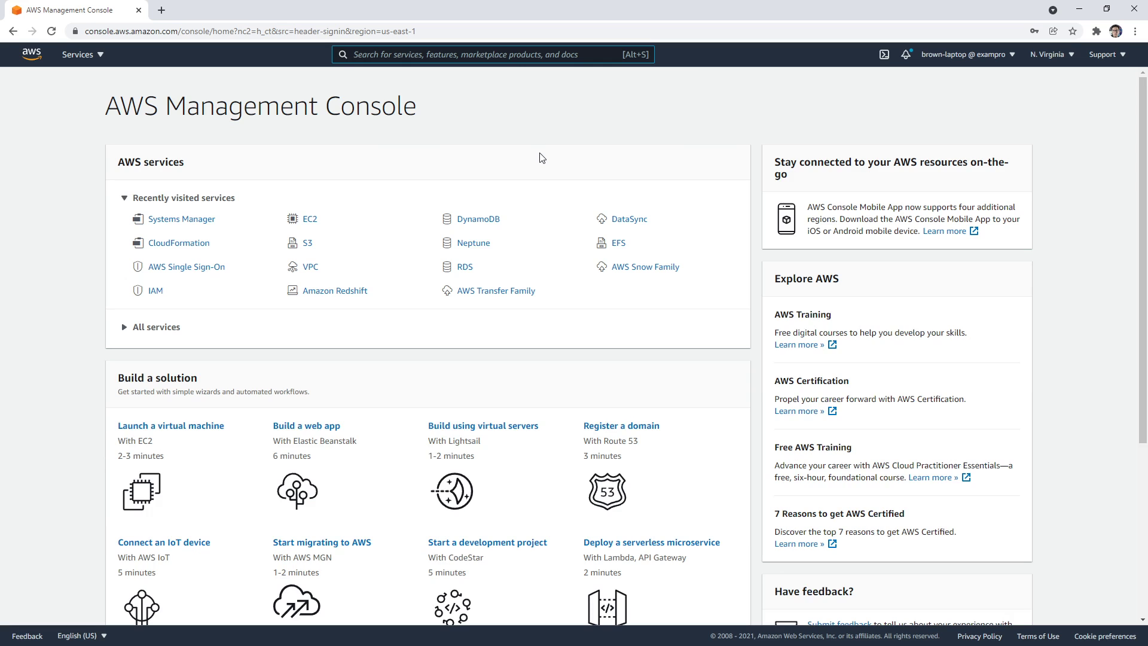
Open Systems Manager from recent services, then search services for 'resource gro'
left_click(198, 220)
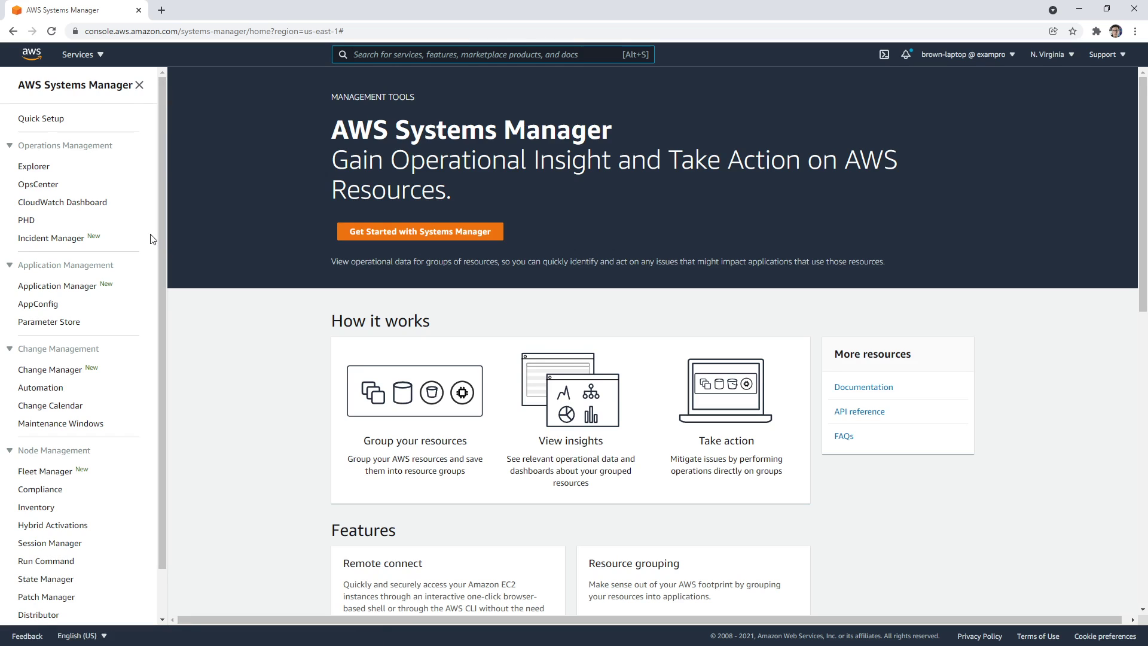
left_click_drag(160, 232, 167, 292)
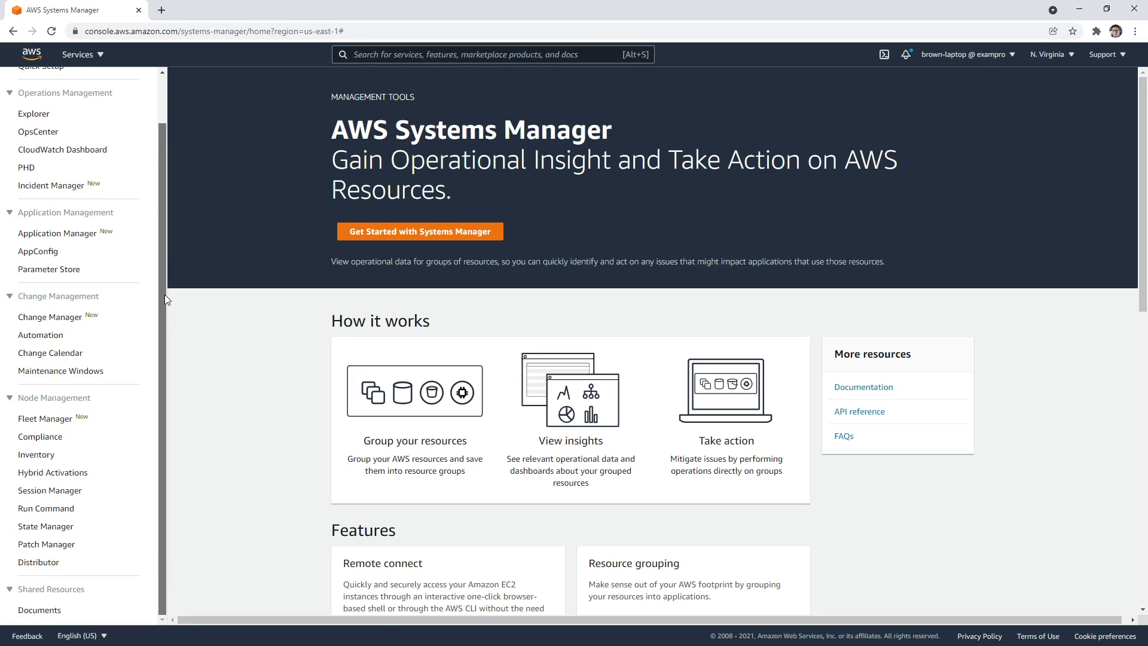
left_click_drag(163, 294, 169, 228)
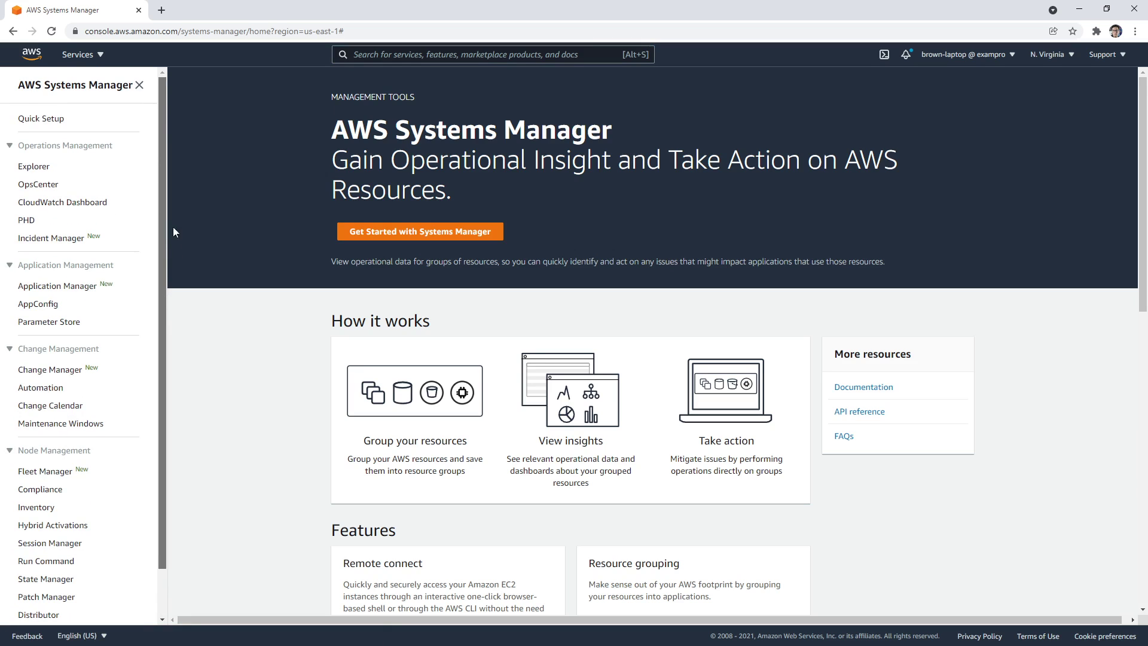
left_click(394, 54)
type("res")
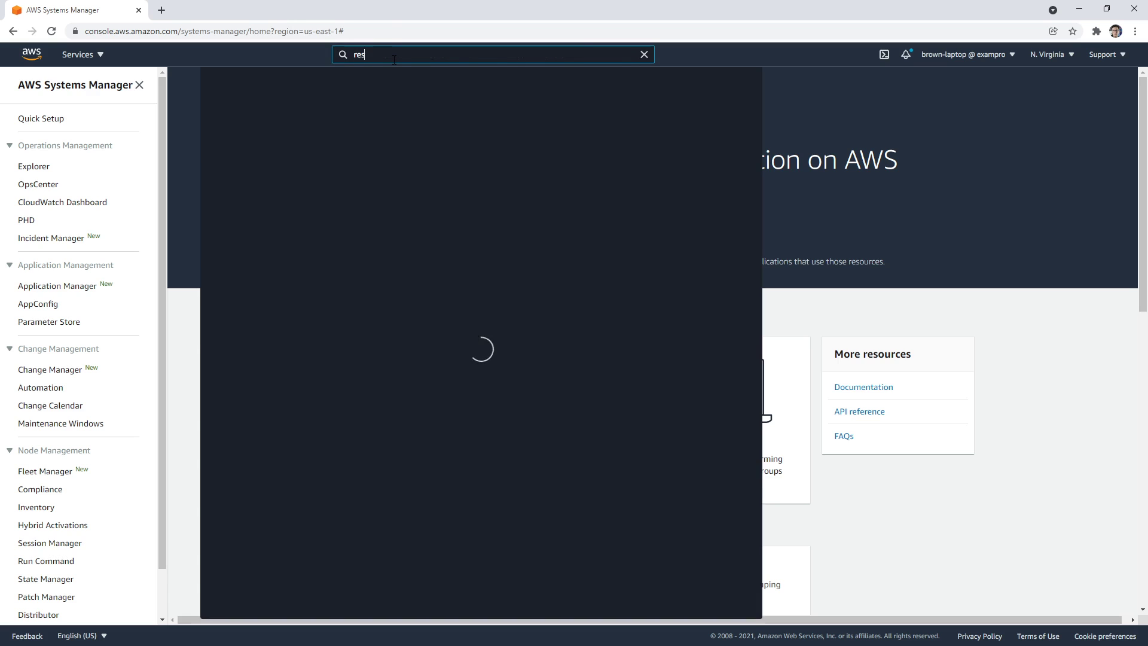
type("ource groups")
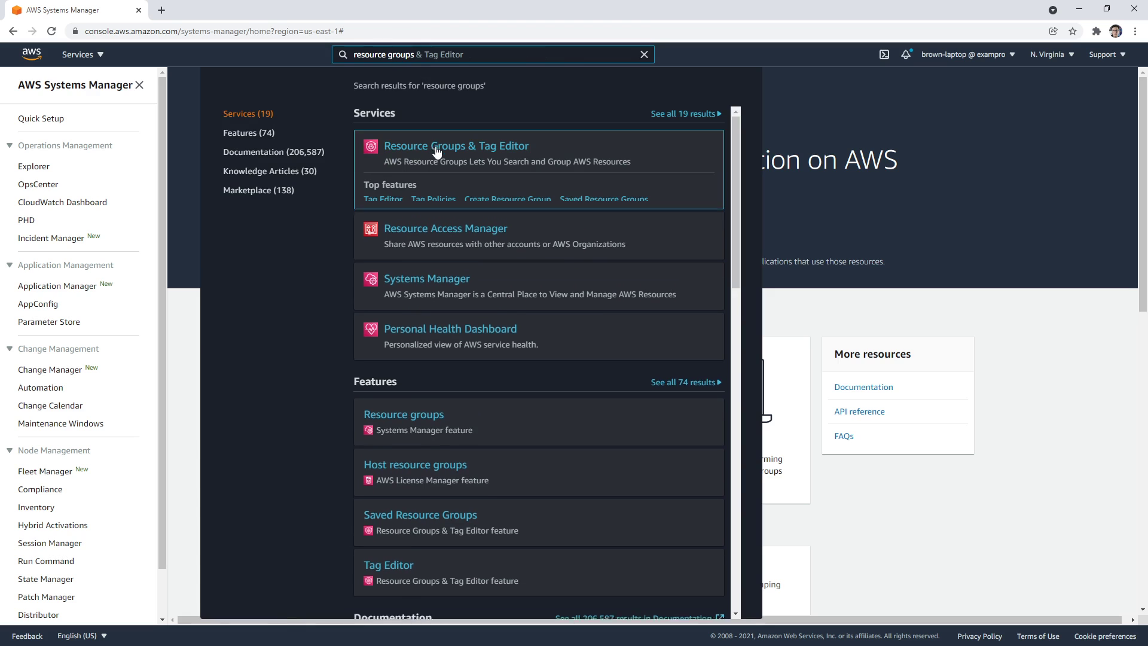
Open Resource Groups & Tag Editor, return to console home, and sign out
left_click(439, 145)
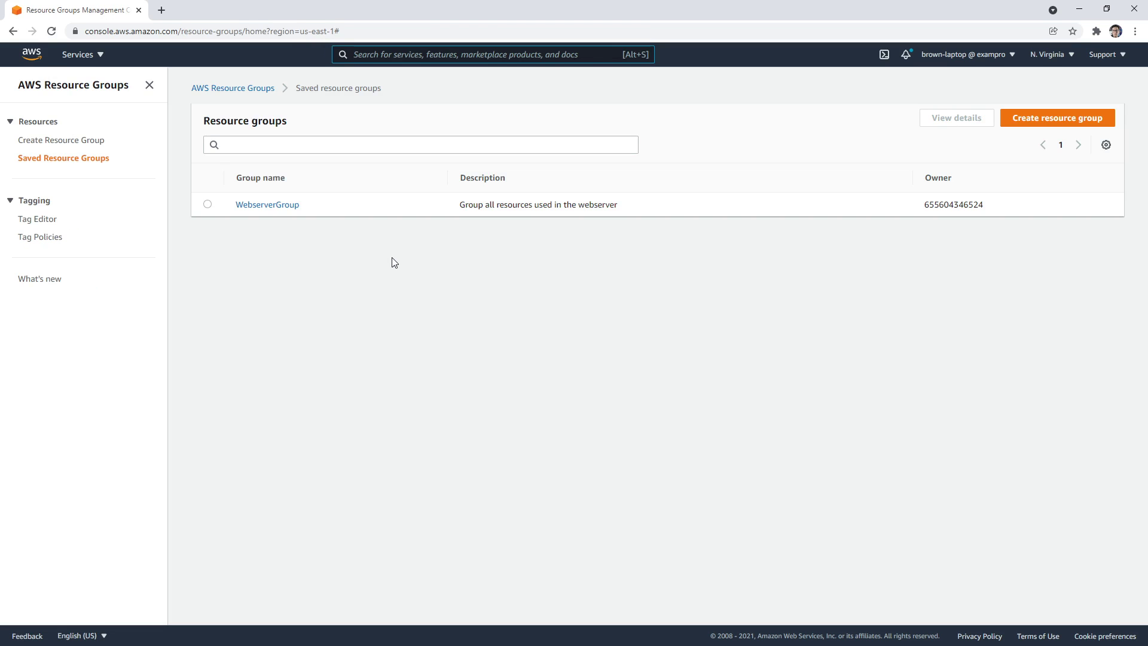
left_click(31, 55)
left_click(990, 55)
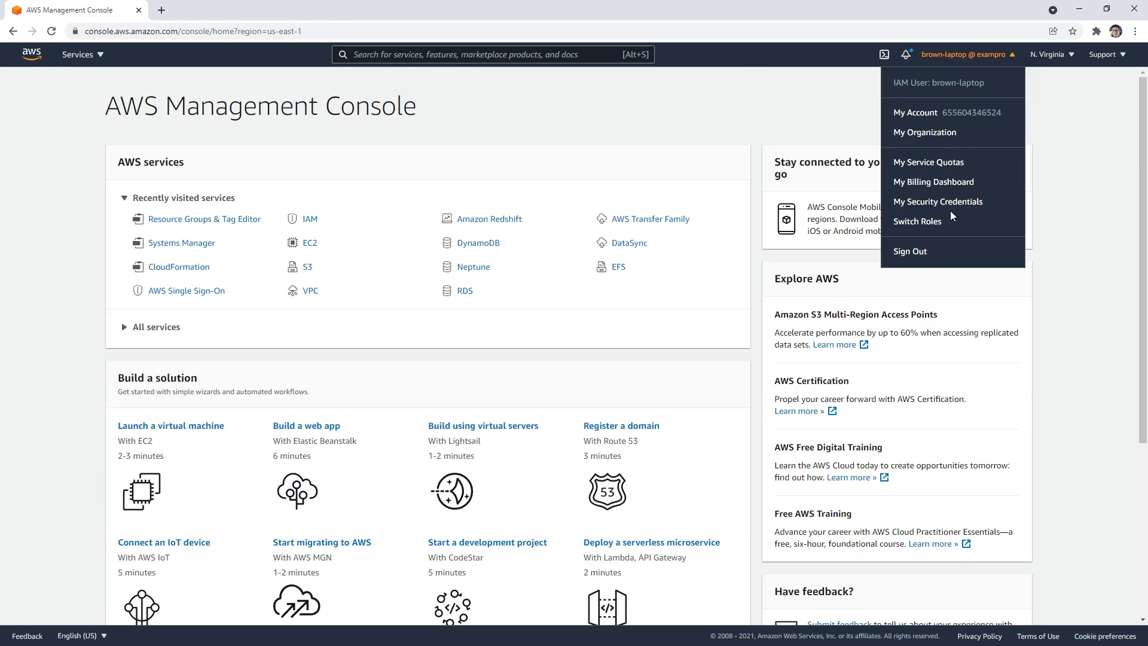
left_click(910, 251)
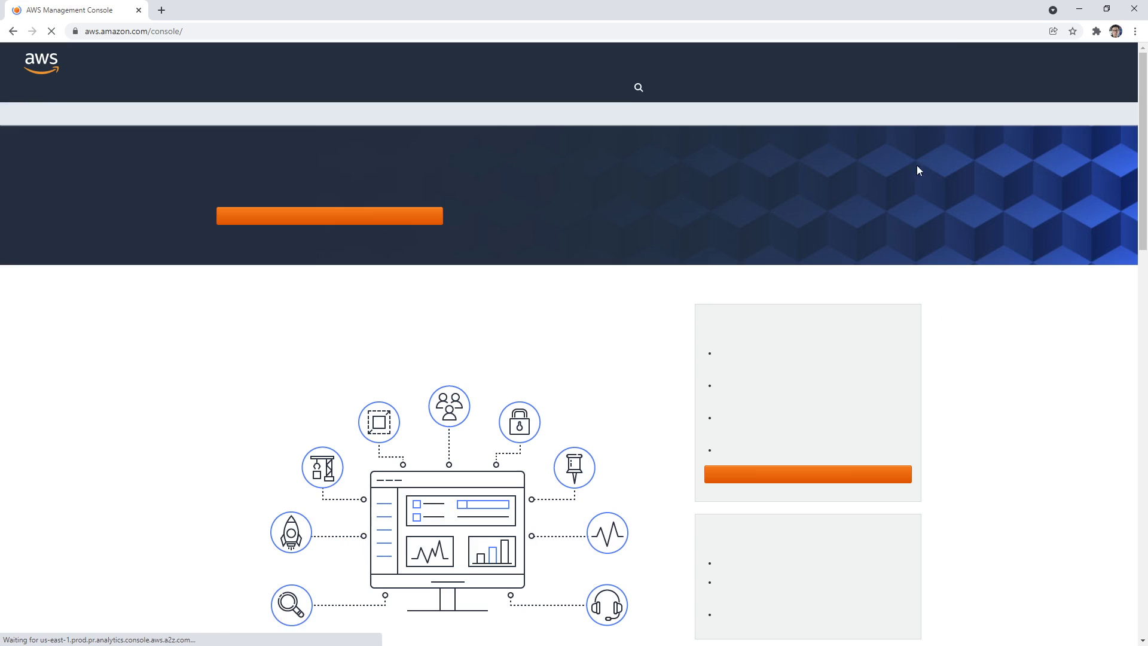
Go to the sign-in page and enter the other account's alias
left_click(1049, 65)
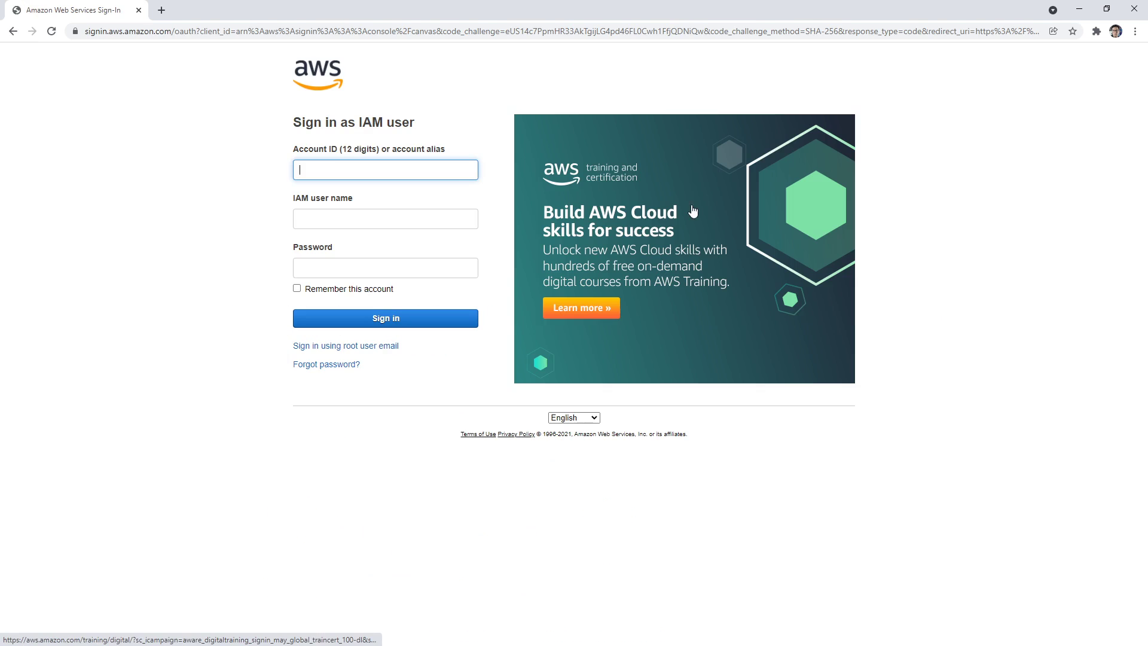
left_click(353, 347)
left_click(418, 169)
type("de")
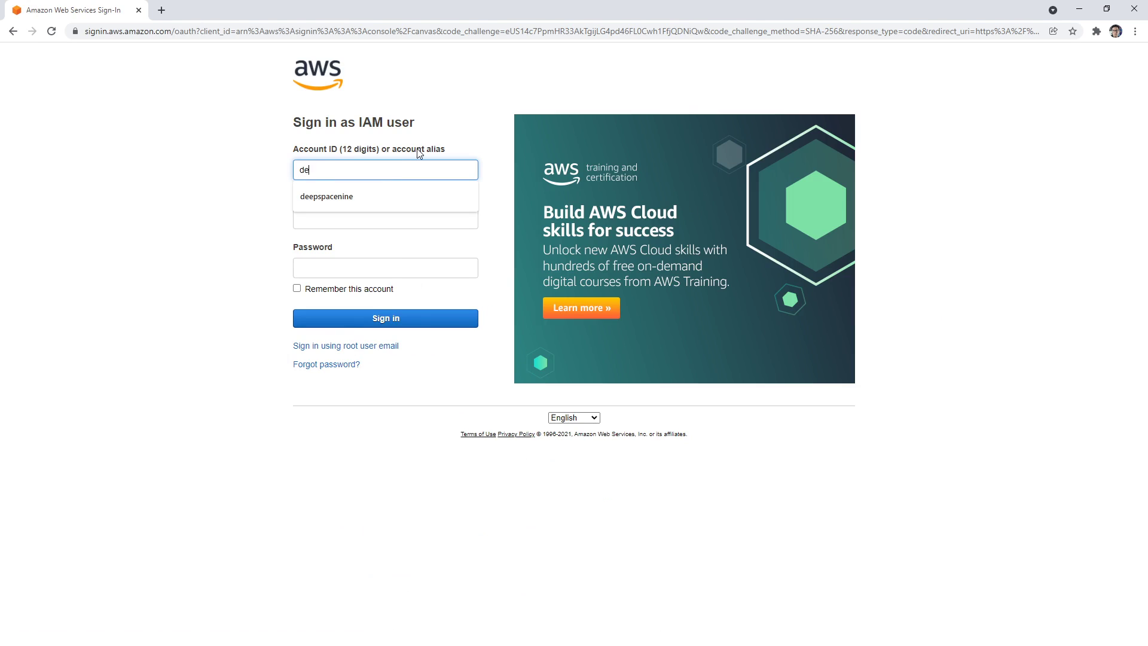
type("epspacenine")
key("Tab")
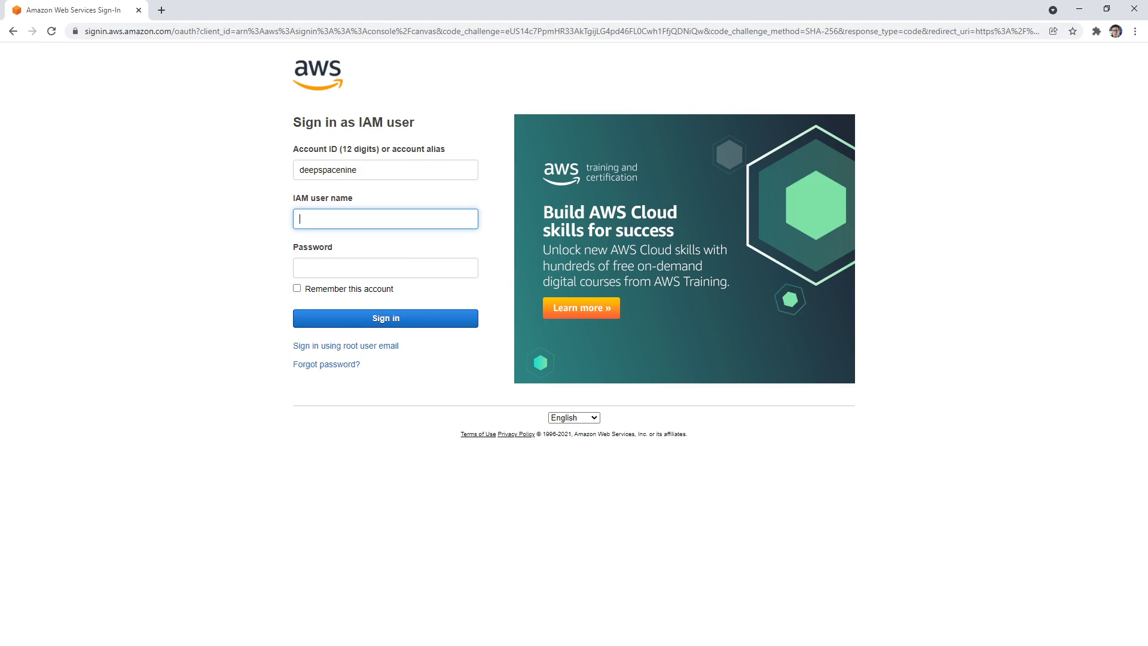
key("alt+Tab")
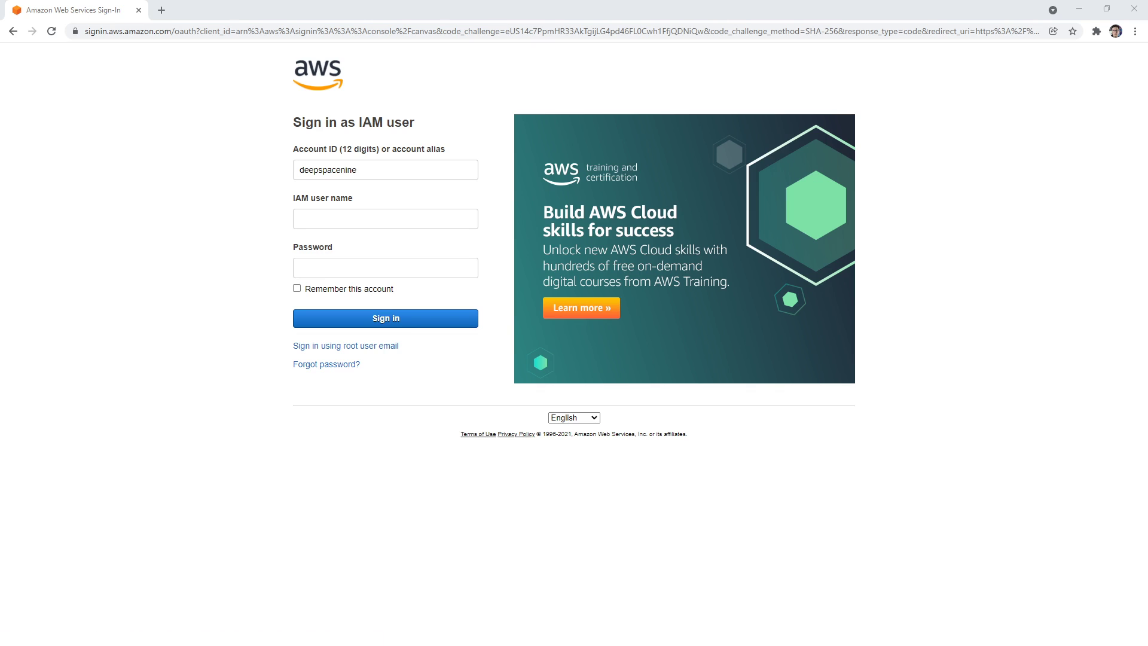
Enter the IAM user name and saved password, then sign in
left_click(397, 225)
type("andrewbrown")
key("Tab")
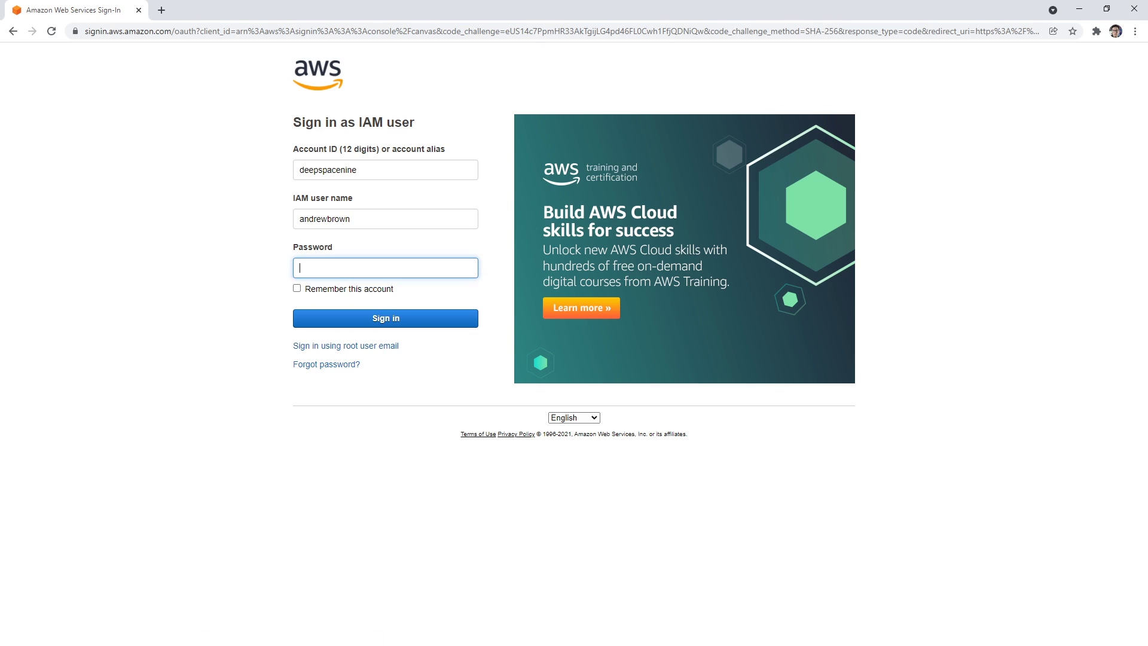
key("alt+Tab")
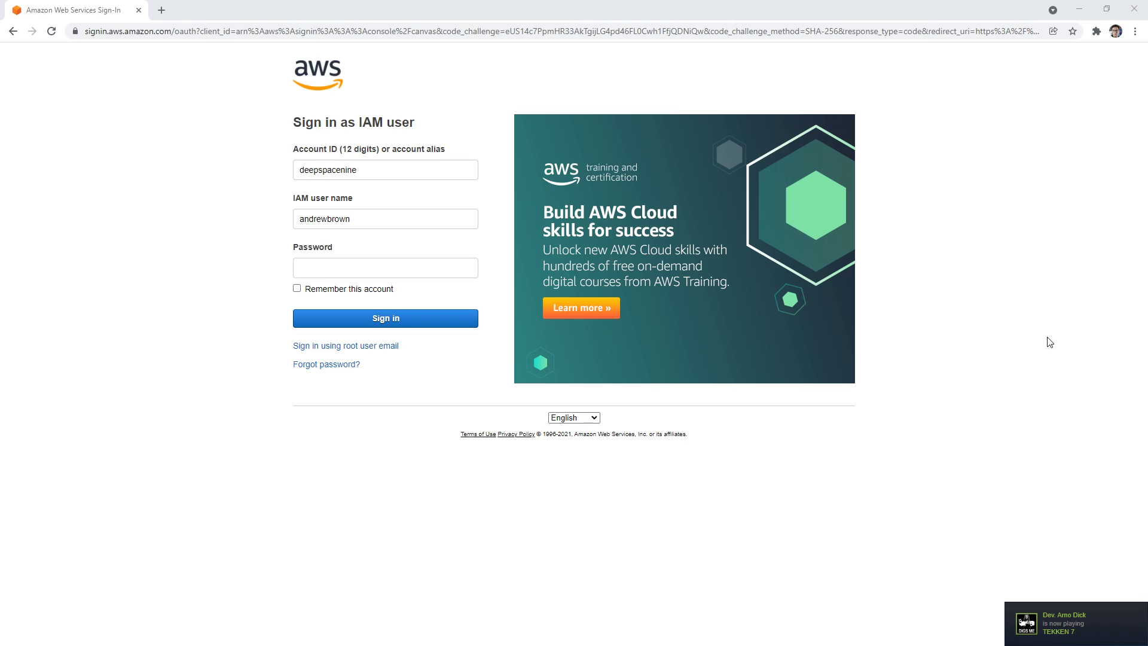
left_click(367, 268)
left_click(370, 289)
left_click(384, 317)
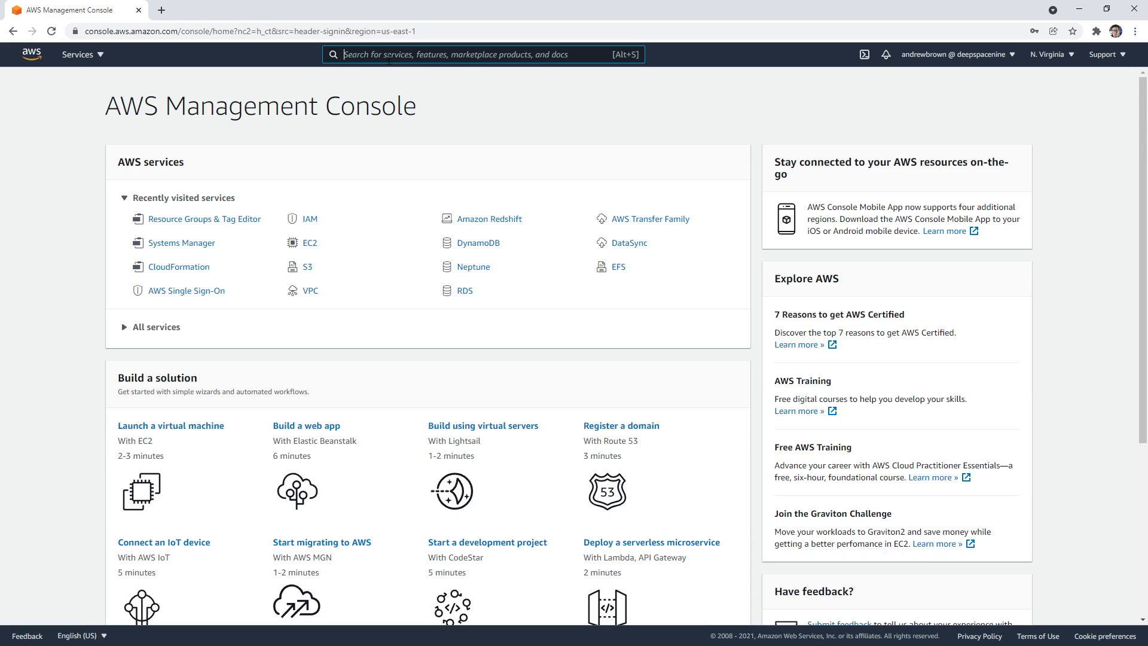
Type and clear 'resource groups' in search, then glance at the full services list
type("resource group")
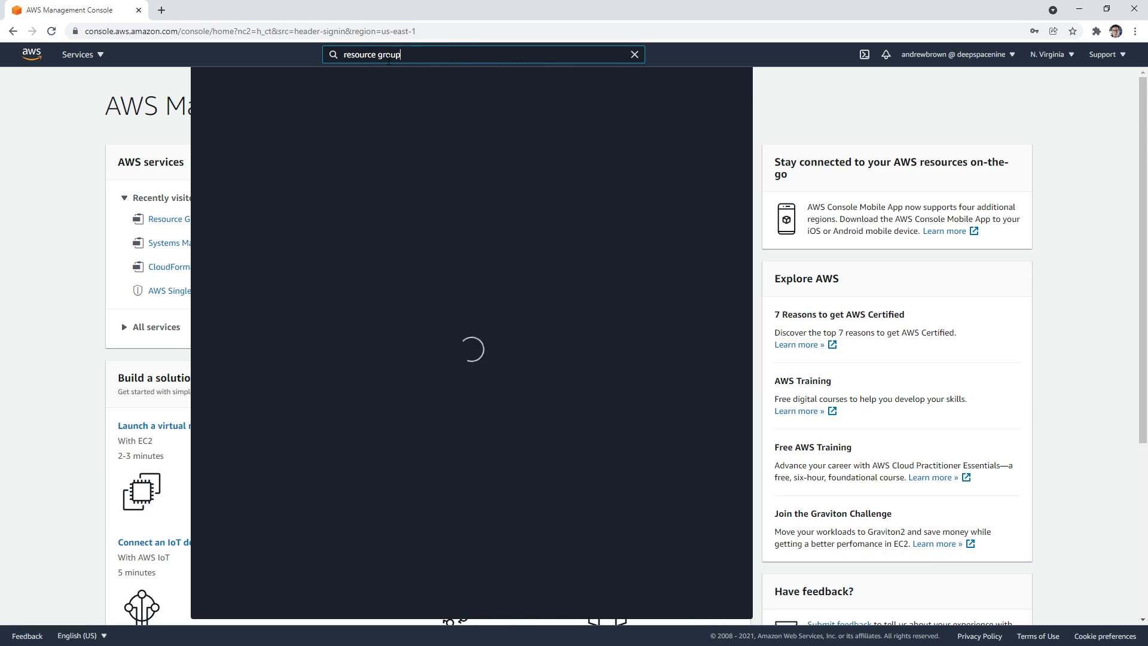
type("s")
triple_click(389, 58)
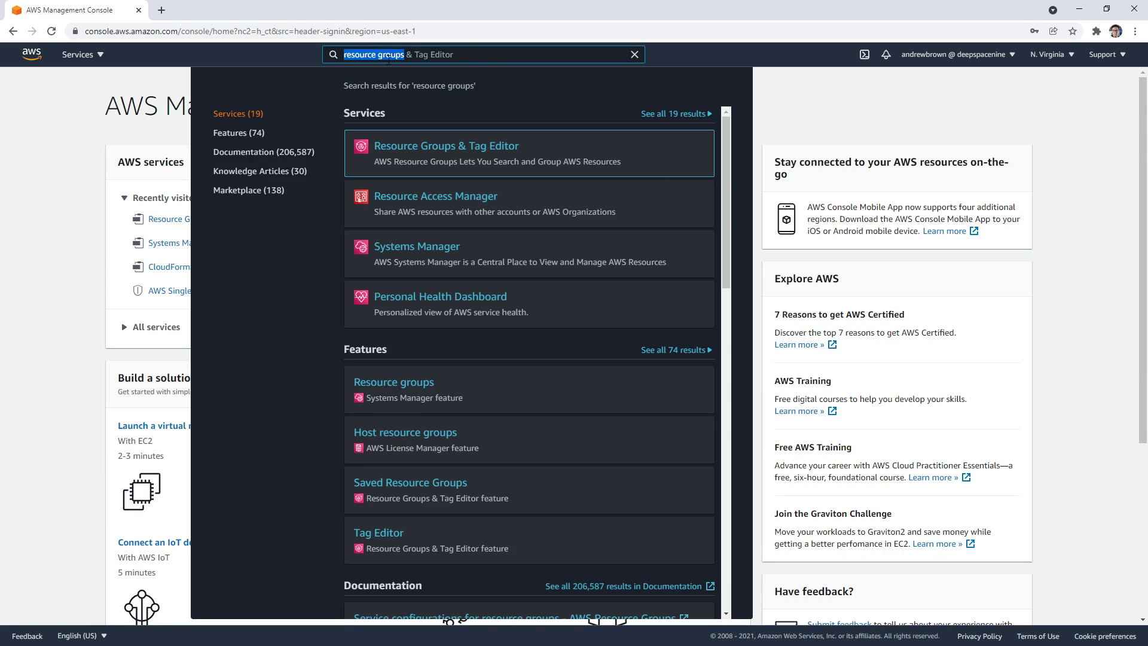
key("BackSpace")
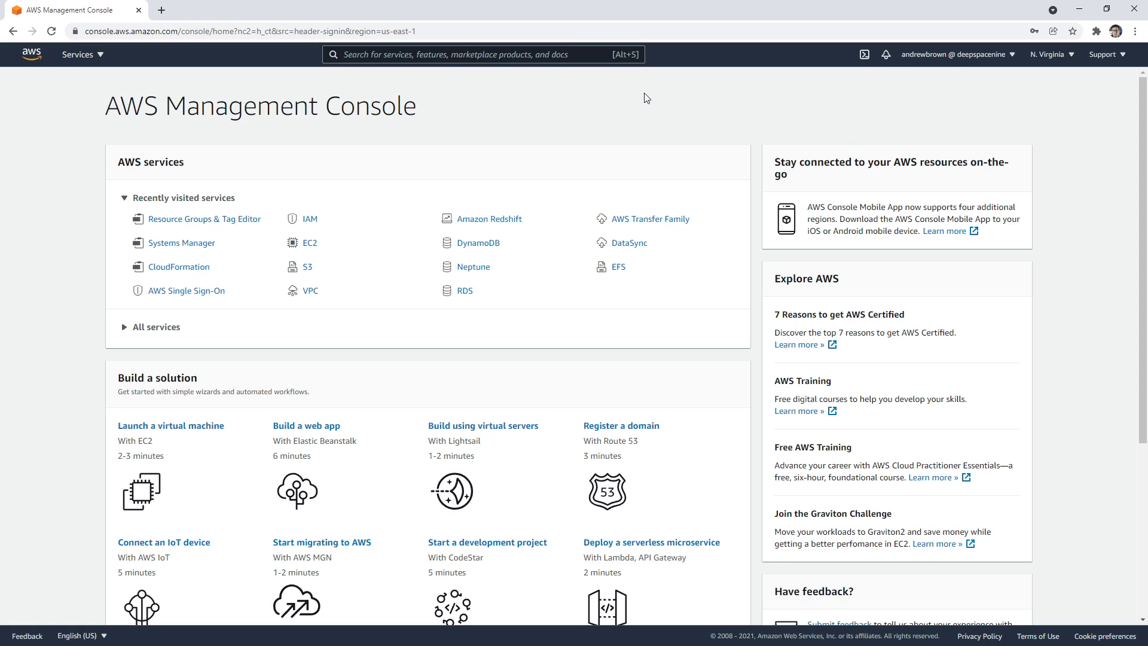
left_click(97, 55)
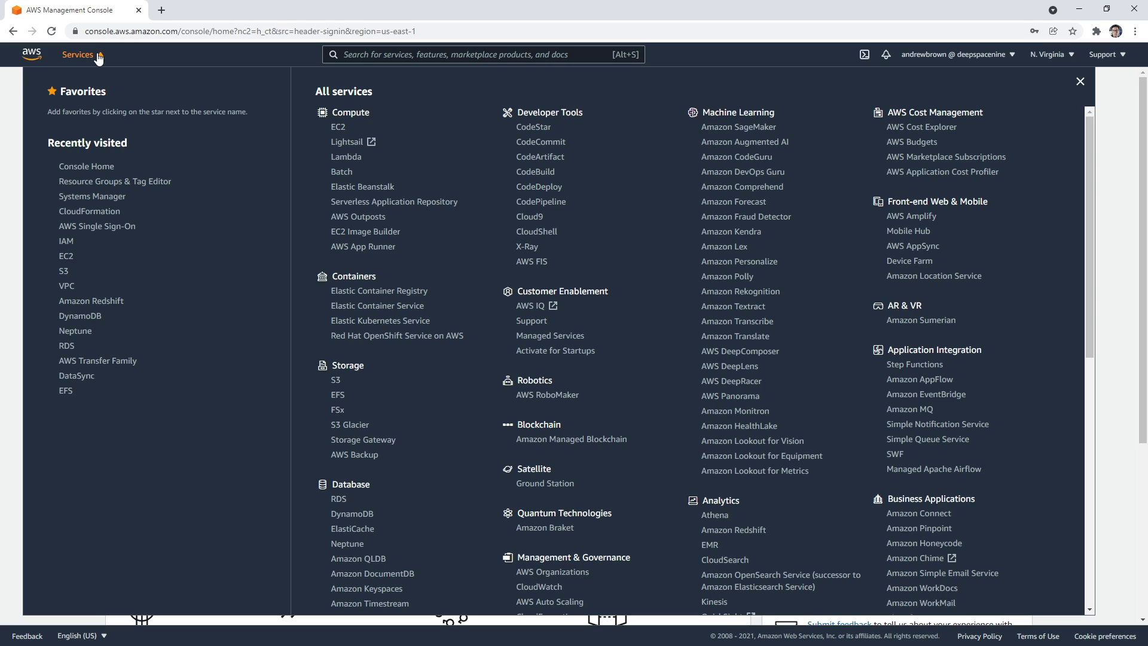
left_click(99, 56)
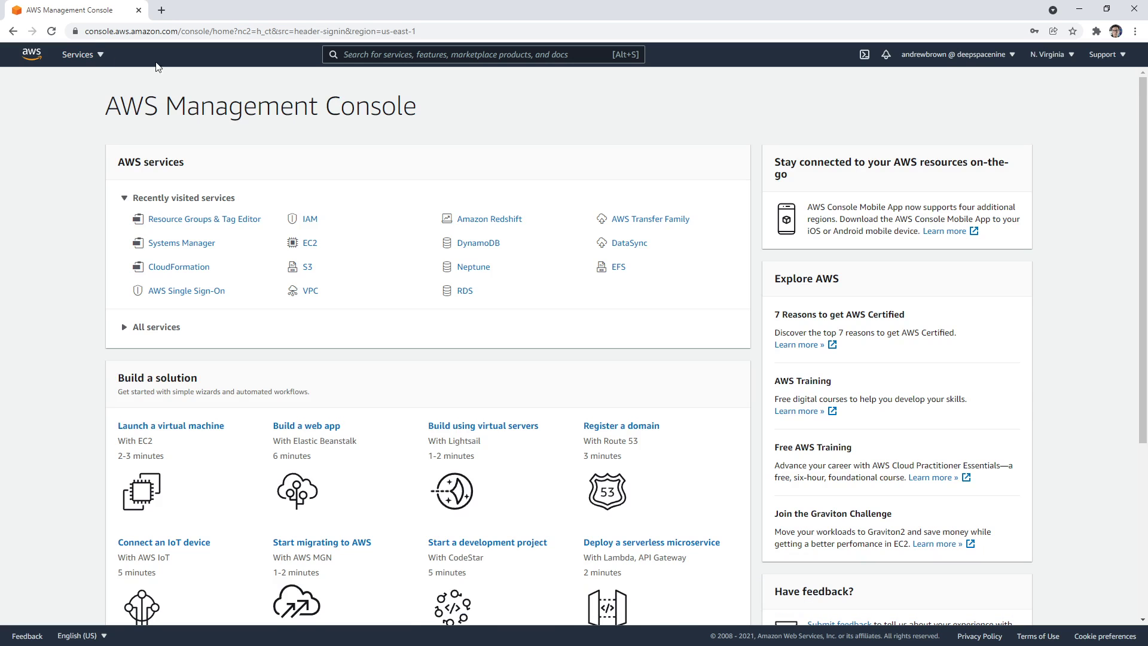
Open Systems Manager via an 'ssm' search, then return to the console home
left_click(392, 58)
type("ssm")
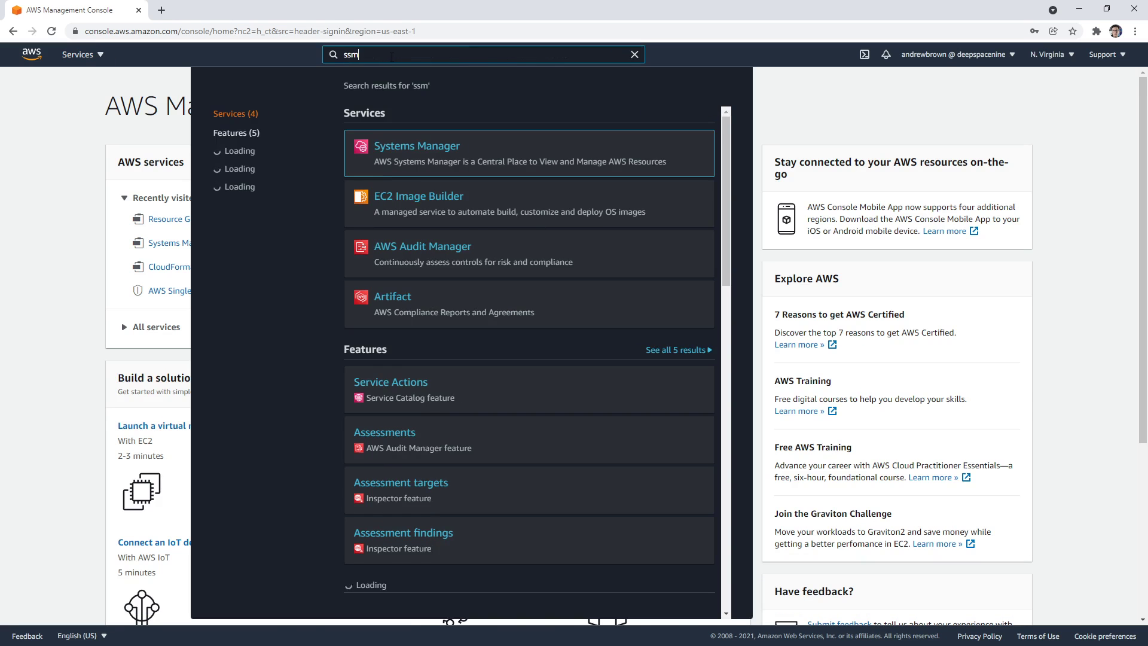
left_click(420, 147)
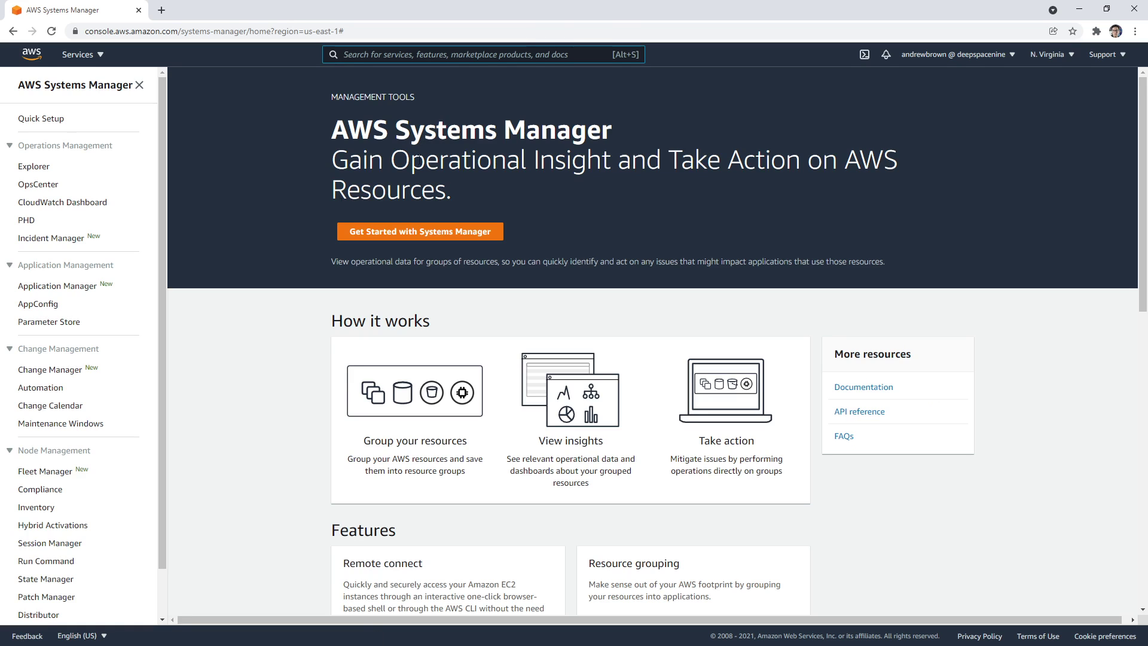
scroll(118, 280, "down", 1)
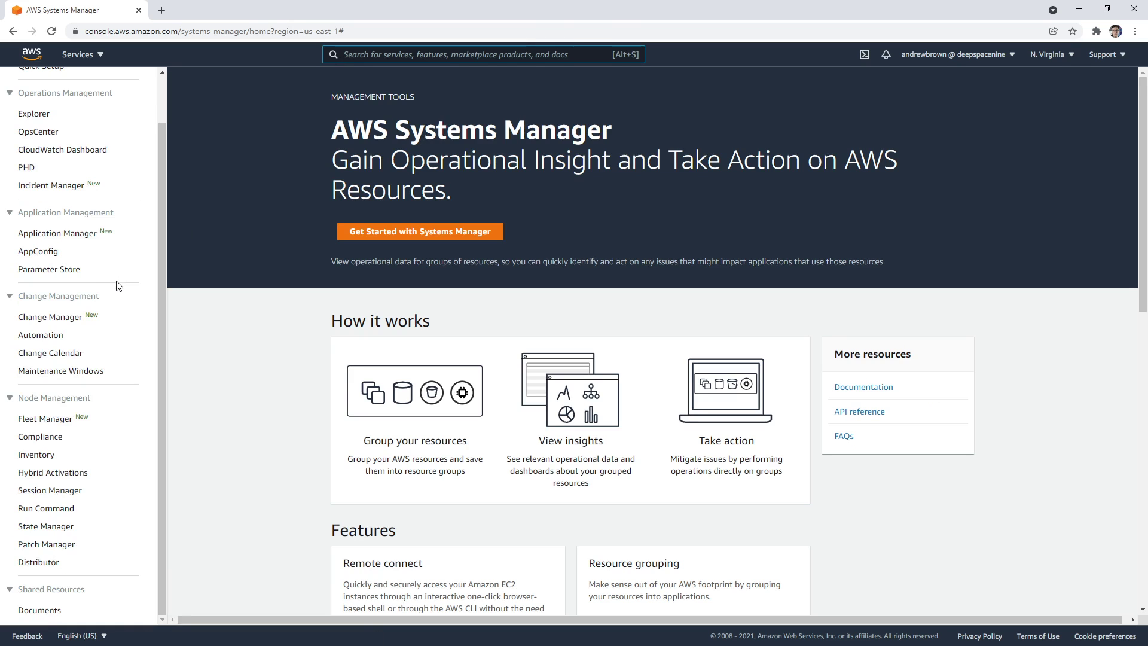
scroll(118, 286, "up", 1)
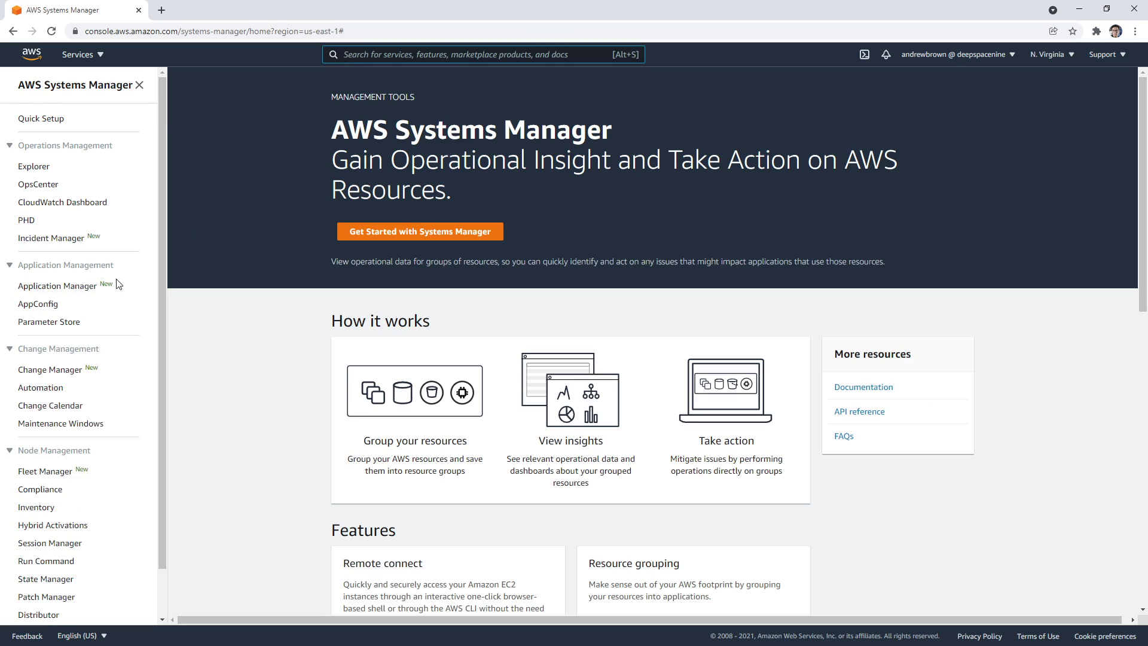
left_click(34, 59)
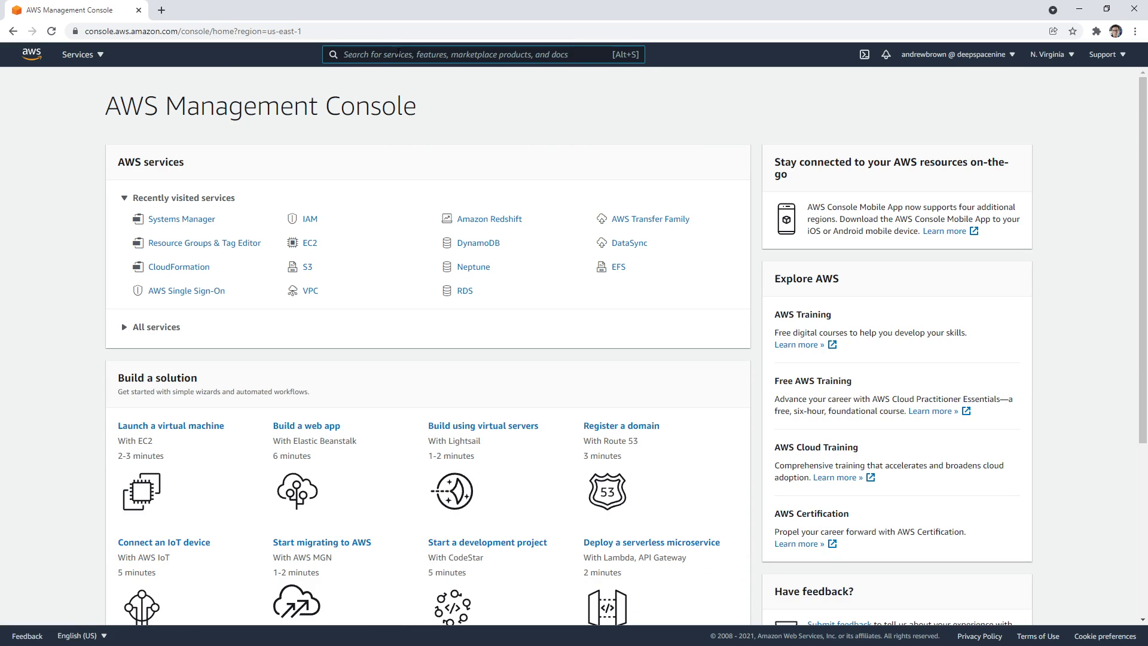
Open Resource Groups & Tag Editor via a 'resources' search and highlight the intro text
left_click(399, 53)
type("resources")
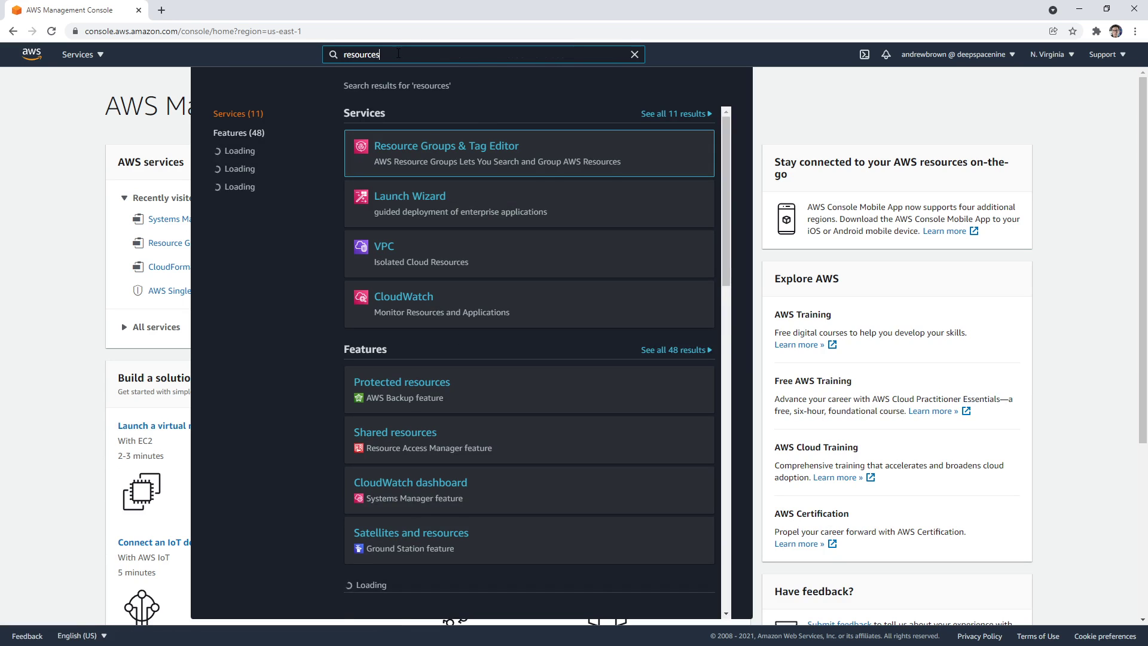
left_click(456, 148)
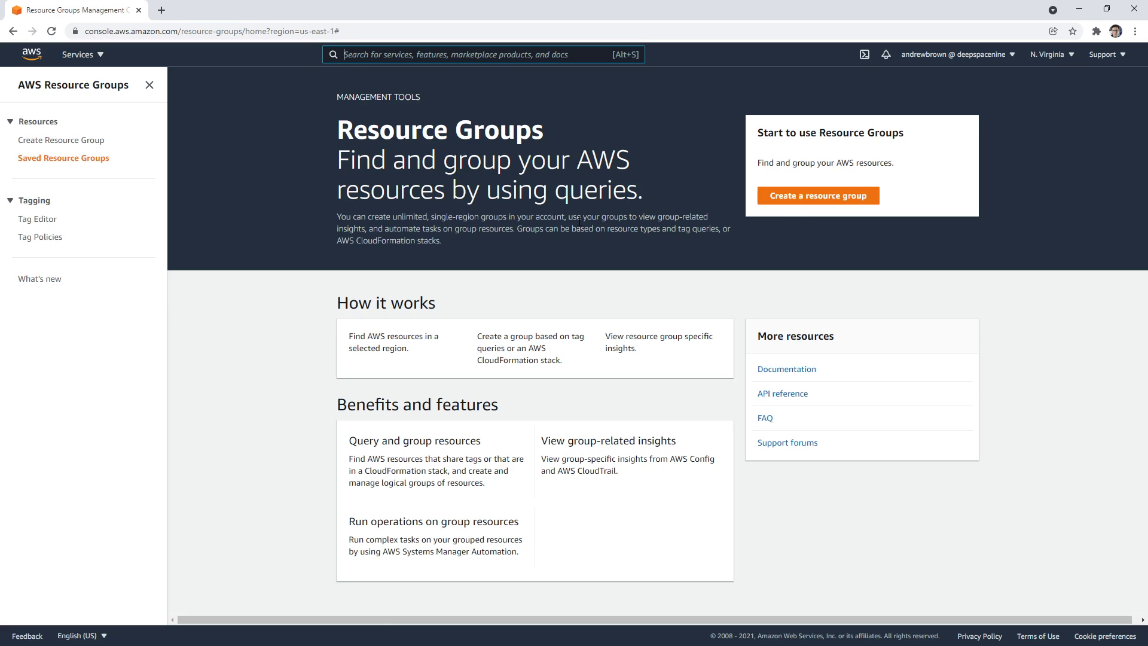
left_click_drag(376, 218, 554, 217)
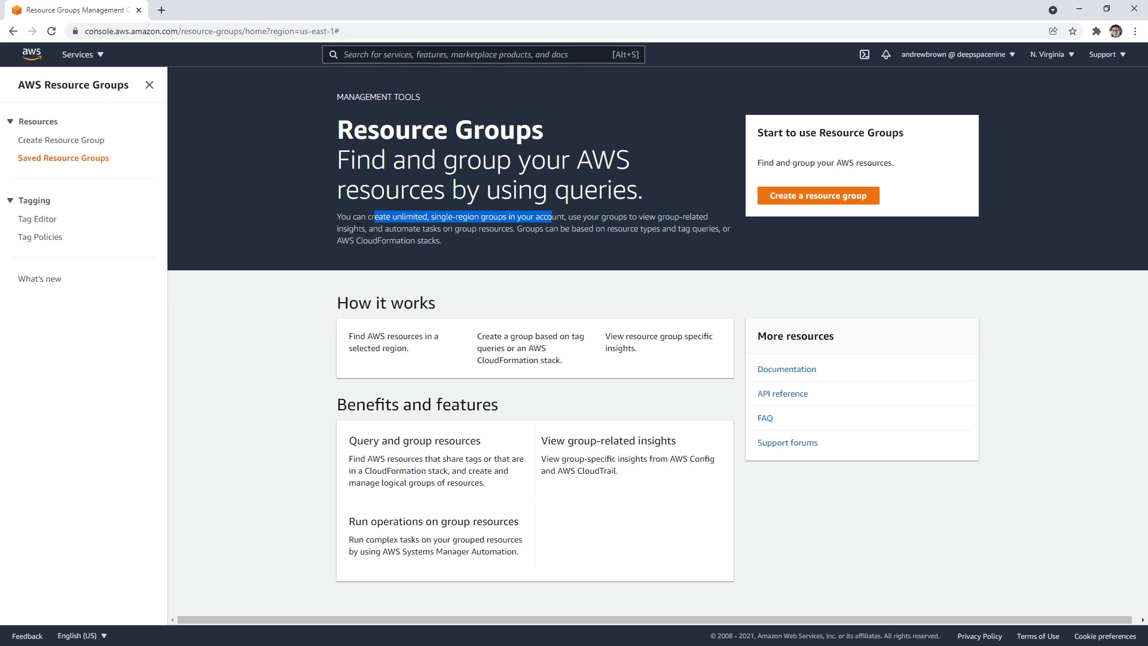
left_click_drag(360, 229, 605, 242)
Start creating a new resource group and look over the form
left_click(805, 202)
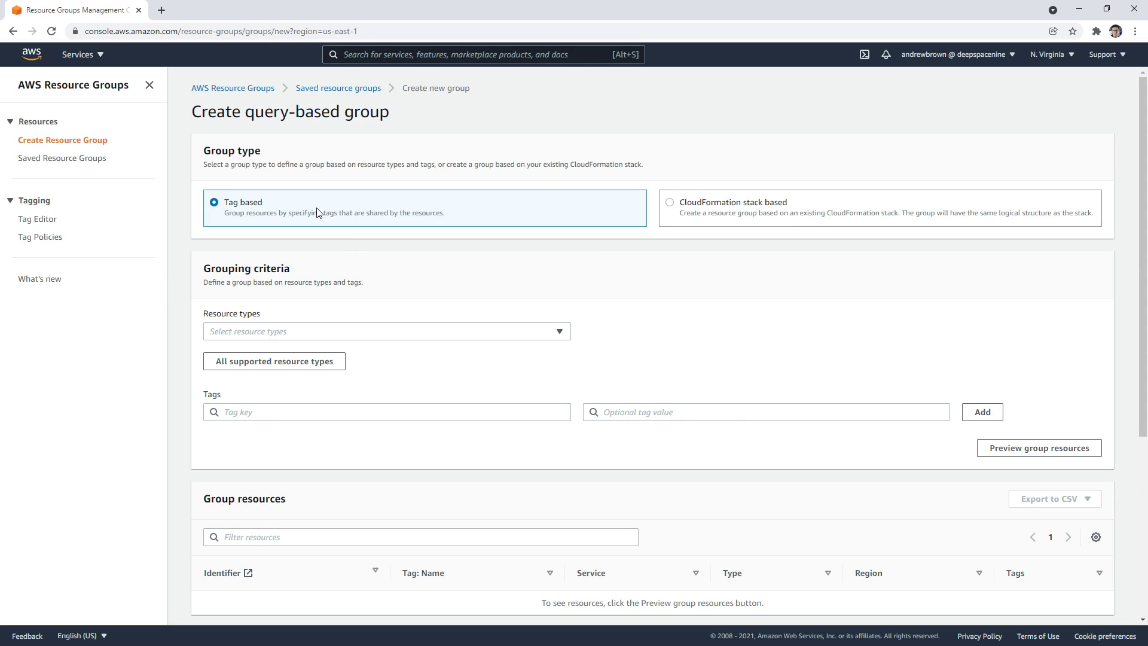
scroll(303, 315, "down", 5)
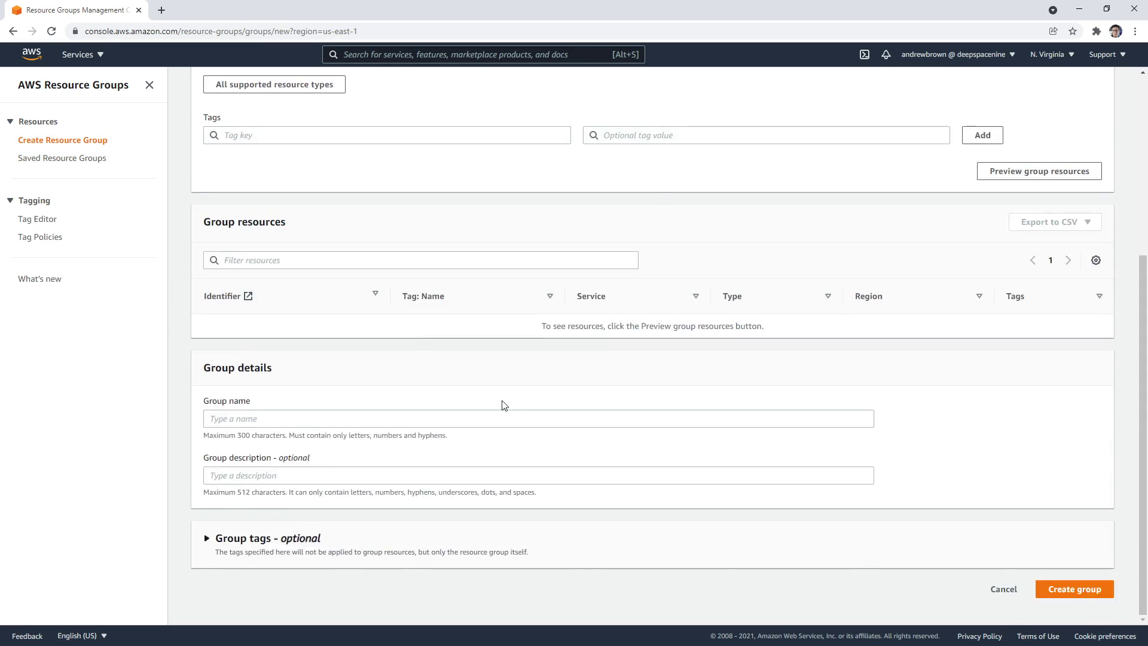
scroll(479, 436, "up", 5)
scroll(457, 467, "down", 5)
scroll(477, 415, "up", 5)
Open the console home in a new browser tab and switch to it
right_click(38, 58)
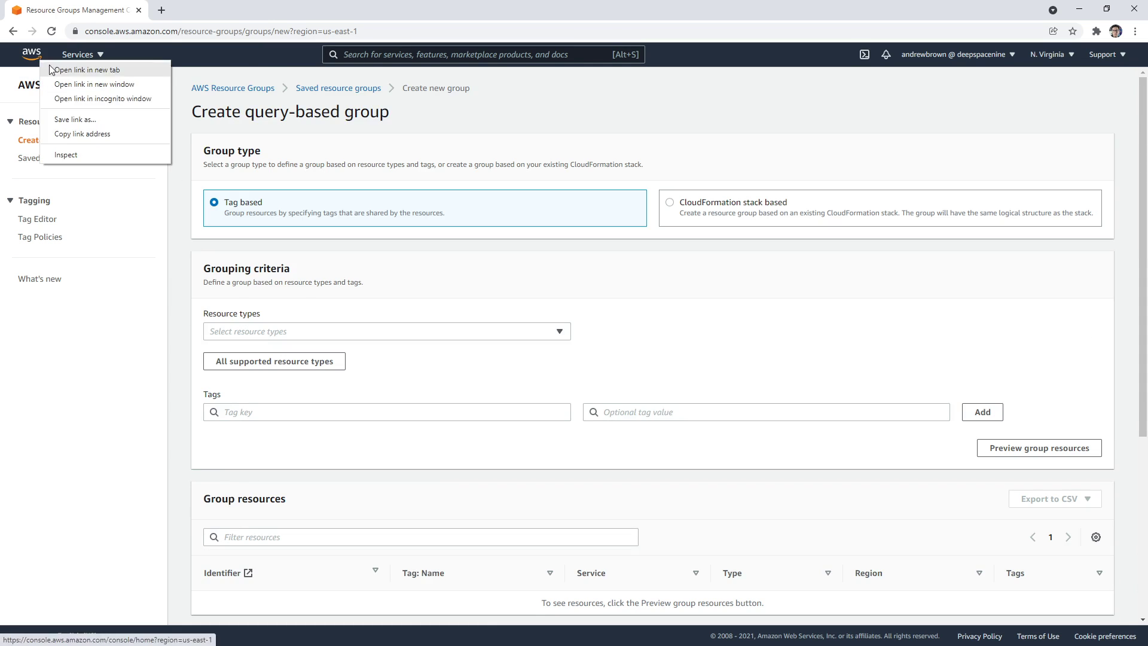
left_click(84, 69)
left_click(200, 10)
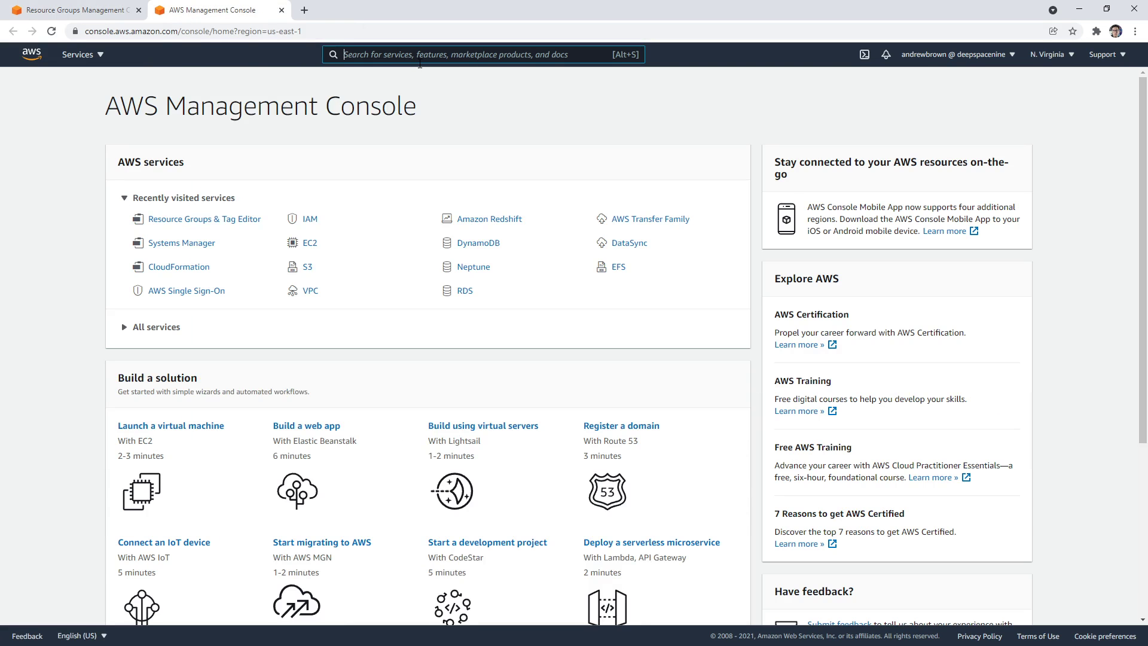
Find Amazon S3 through the console search and open it
left_click(421, 60)
type("s3")
left_click(398, 146)
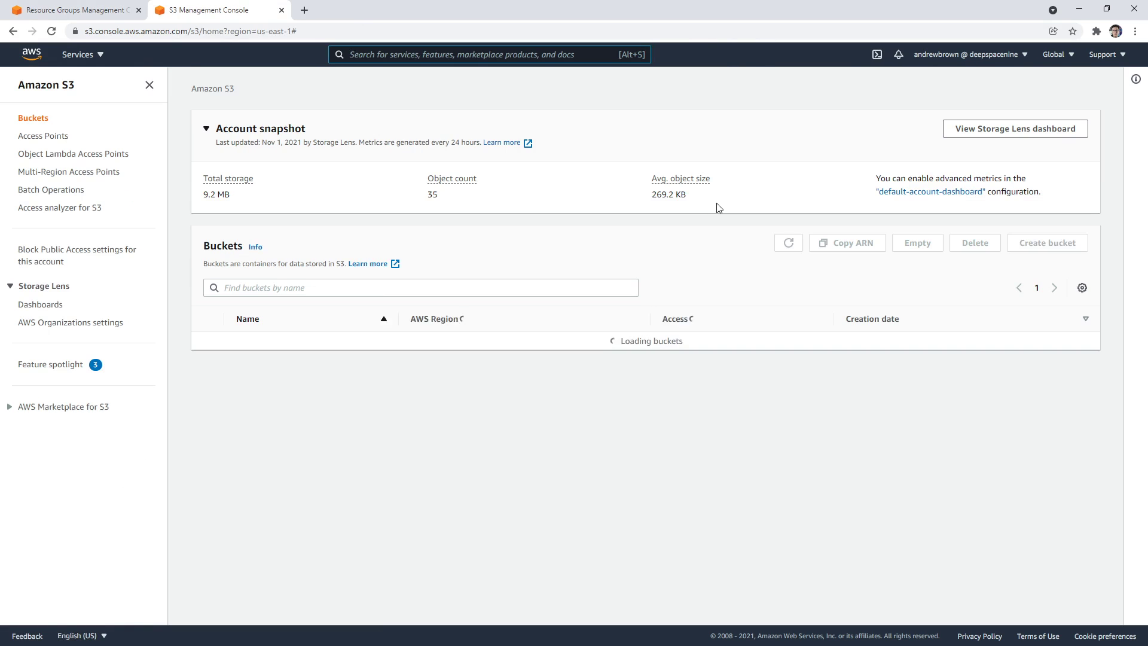
left_click(1047, 243)
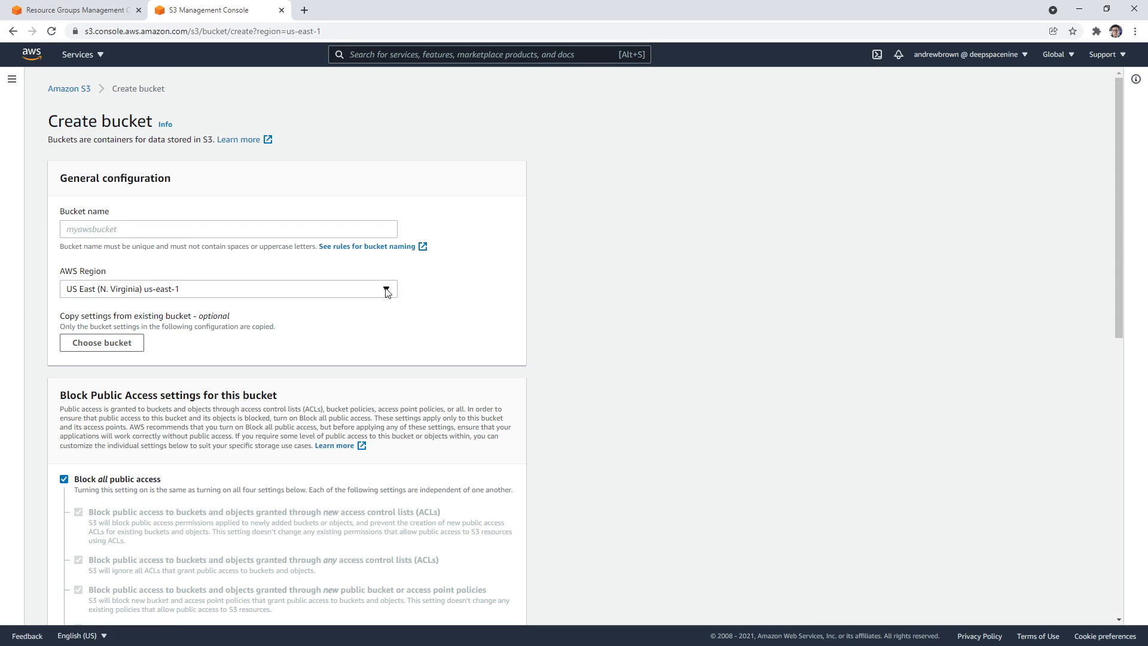
type("my-nu")
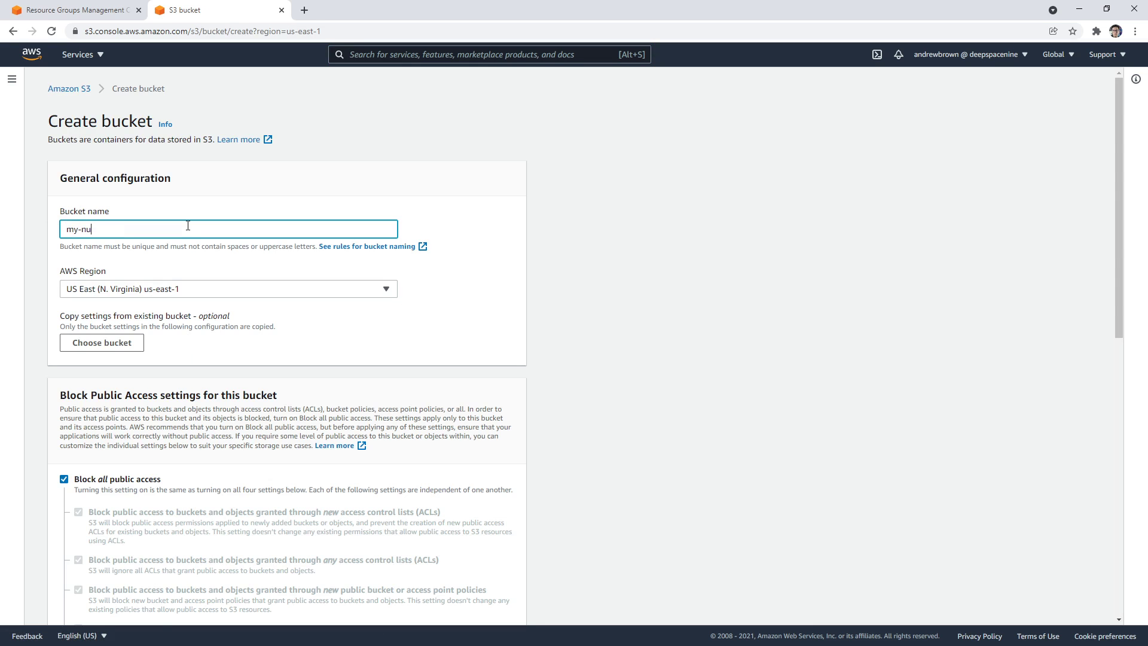
type("bucket-230-943-2942")
key("BackSpace")
key("BackSpace")
key("BackSpace")
key("BackSpace")
key("BackSpace")
key("BackSpace")
key("BackSpace")
key("BackSpace")
key("BackSpace")
type("9432942")
scroll(284, 459, "down", 15)
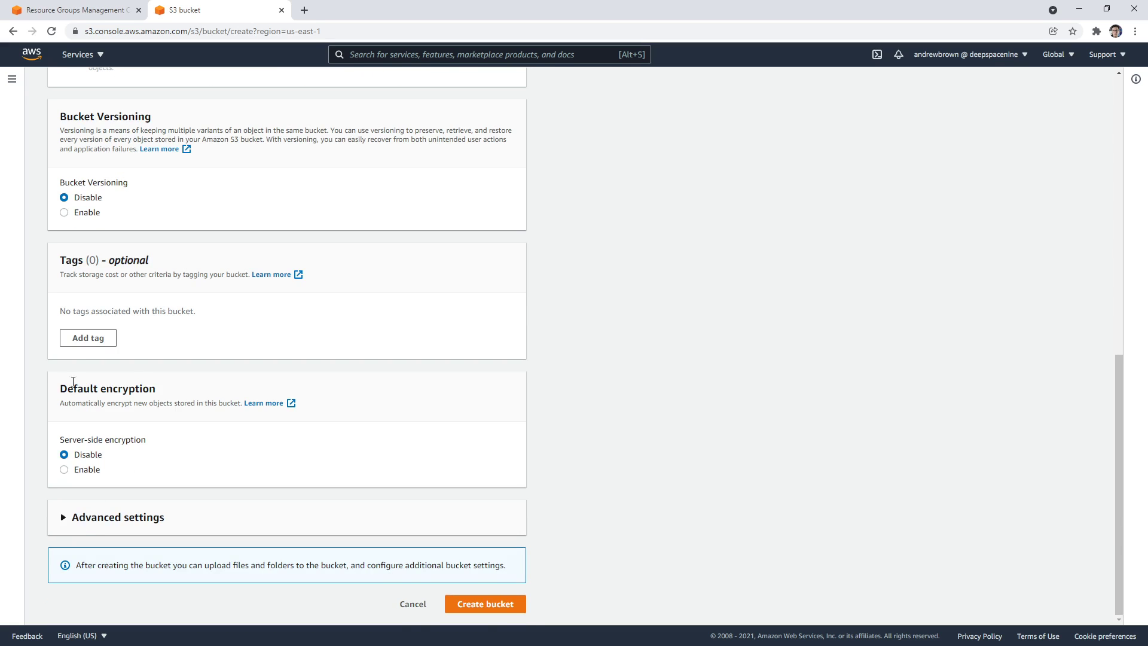
Tag the bucket with Project = RG and submit the bucket creation
left_click(90, 338)
left_click(143, 329)
type("Project")
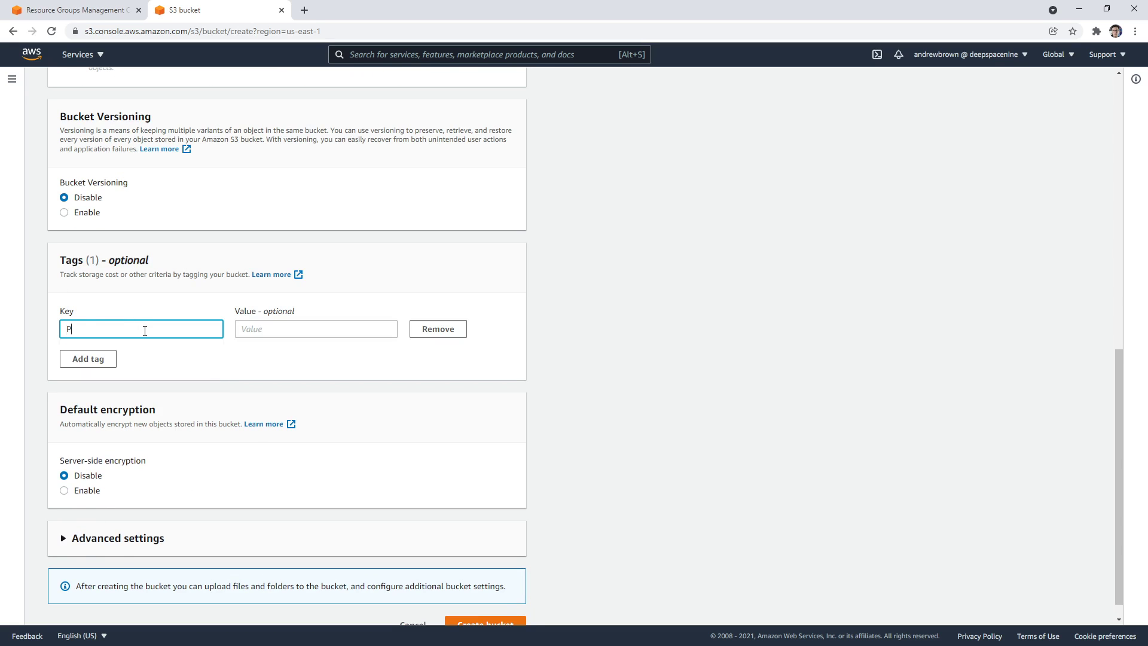
key("Tab")
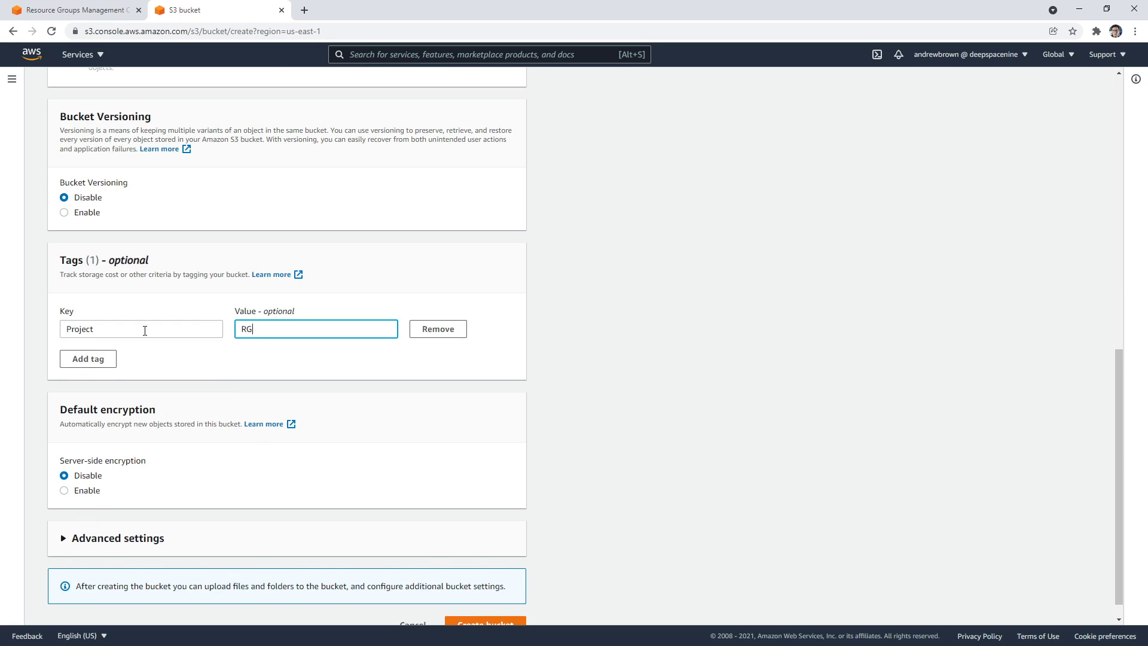
scroll(423, 502, "down", 1)
left_click(484, 604)
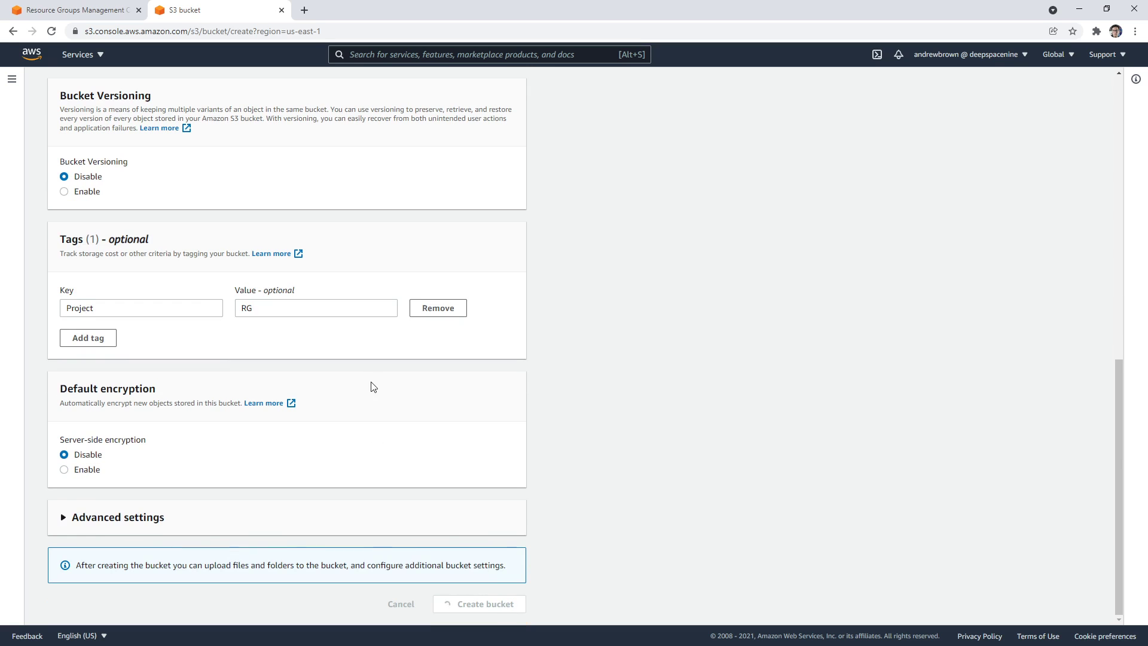
Back on the resource group form, set the tag query to Project = RG
left_click(102, 16)
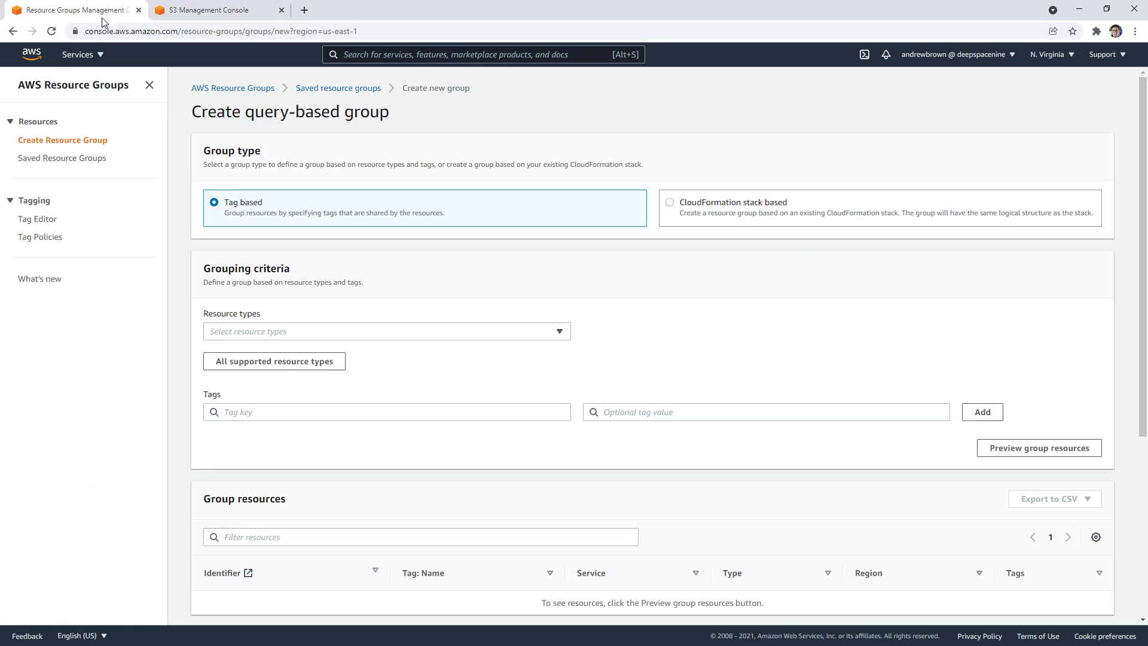
left_click(322, 340)
left_click(321, 340)
scroll(451, 351, "down", 3)
left_click(387, 240)
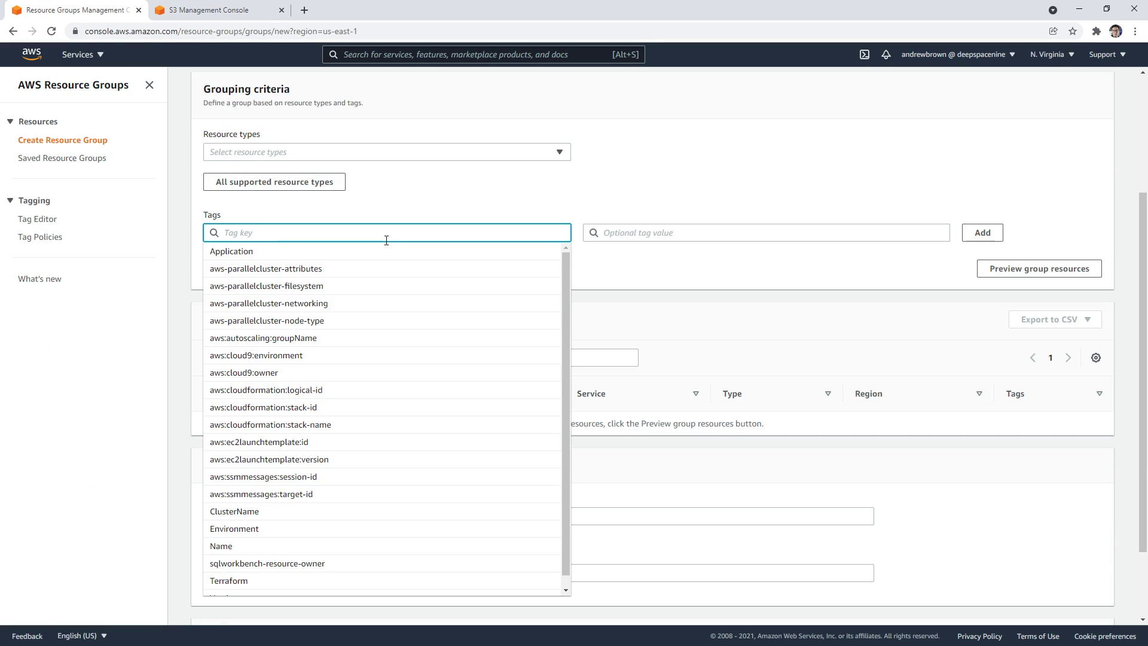
type("Project")
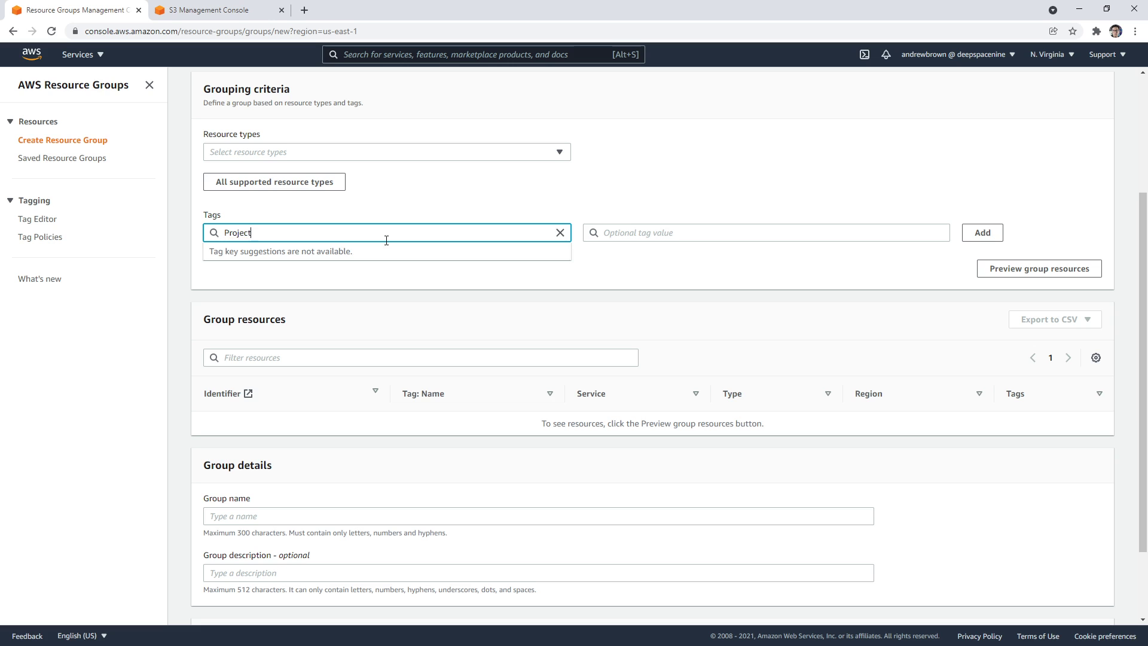
key("Tab")
left_click(607, 266)
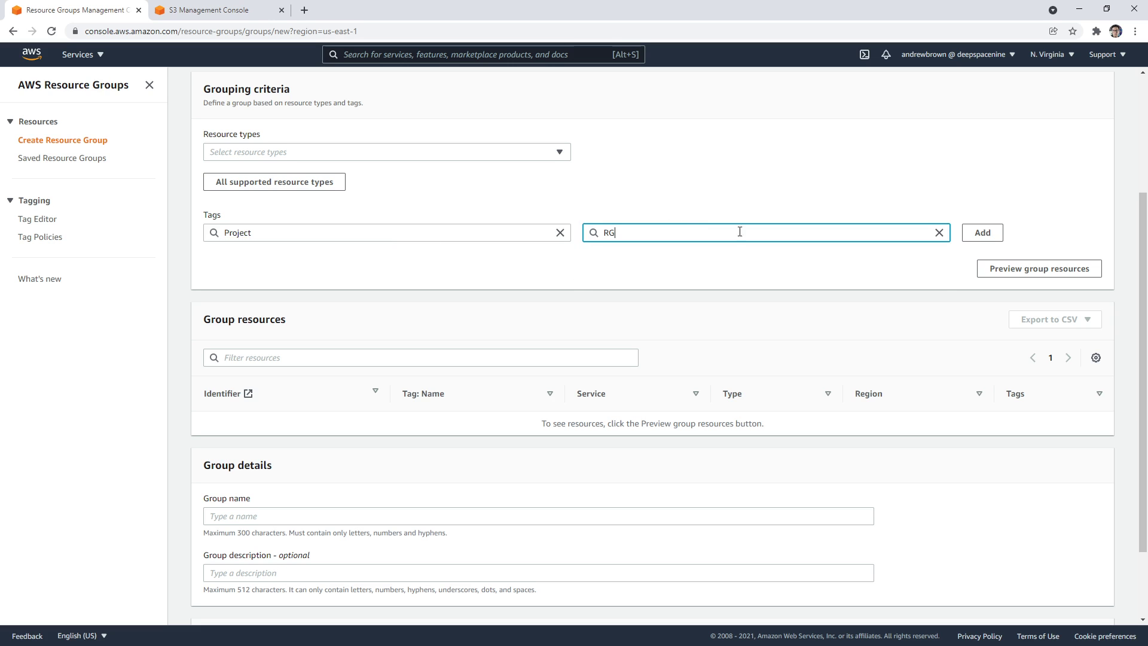
scroll(568, 366, "down", 2)
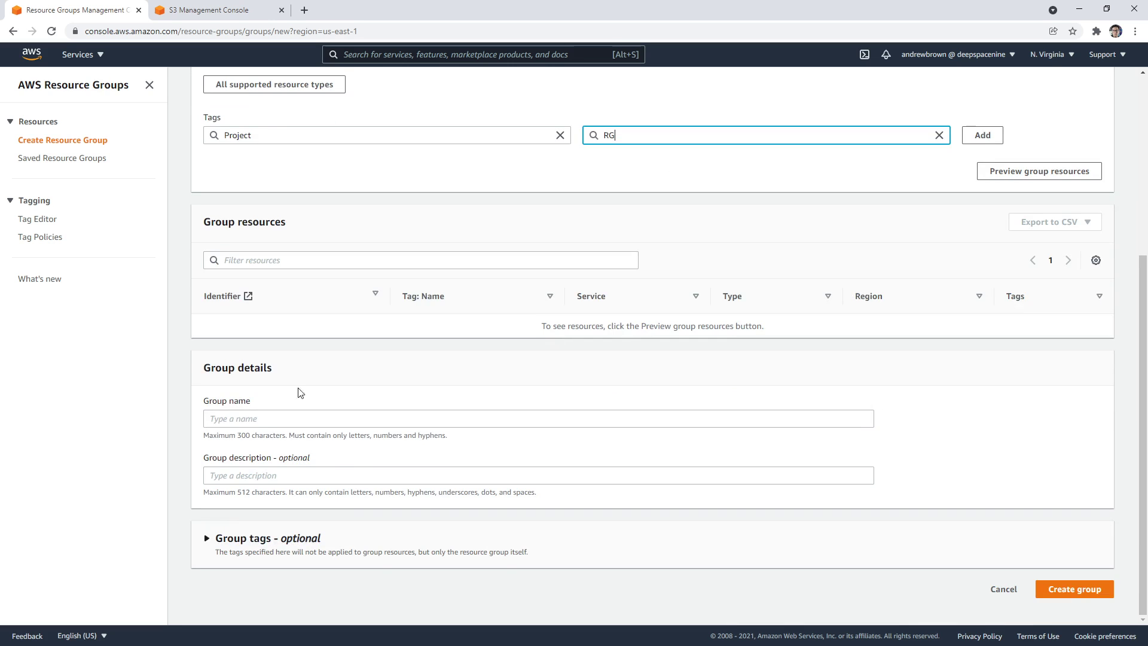
Name the group MyRG, describe it as 'a test rg', and create it
left_click(305, 398)
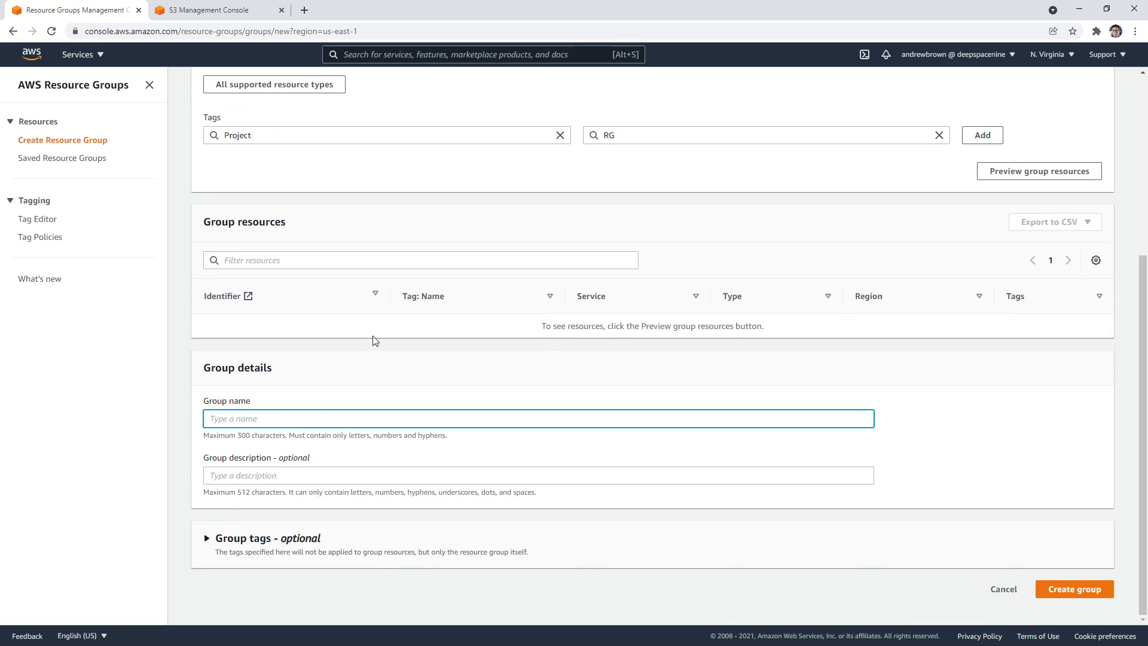
scroll(408, 266, "up", 5)
scroll(407, 259, "down", 5)
type("MyRG")
key("Tab")
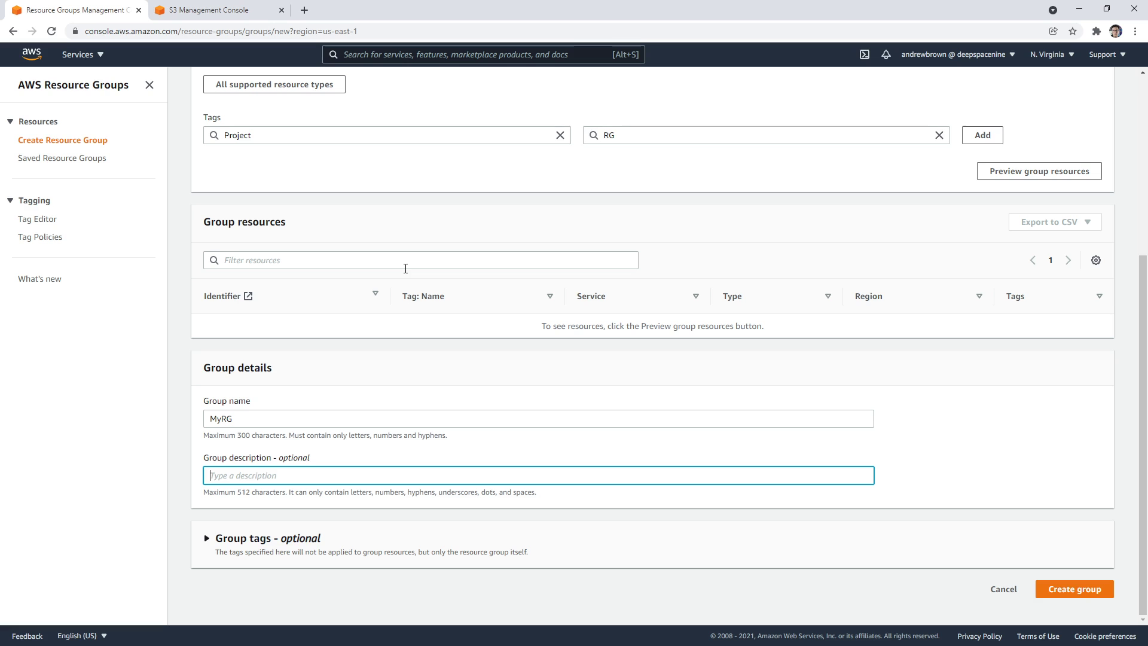
type("a test rg")
left_click(1065, 583)
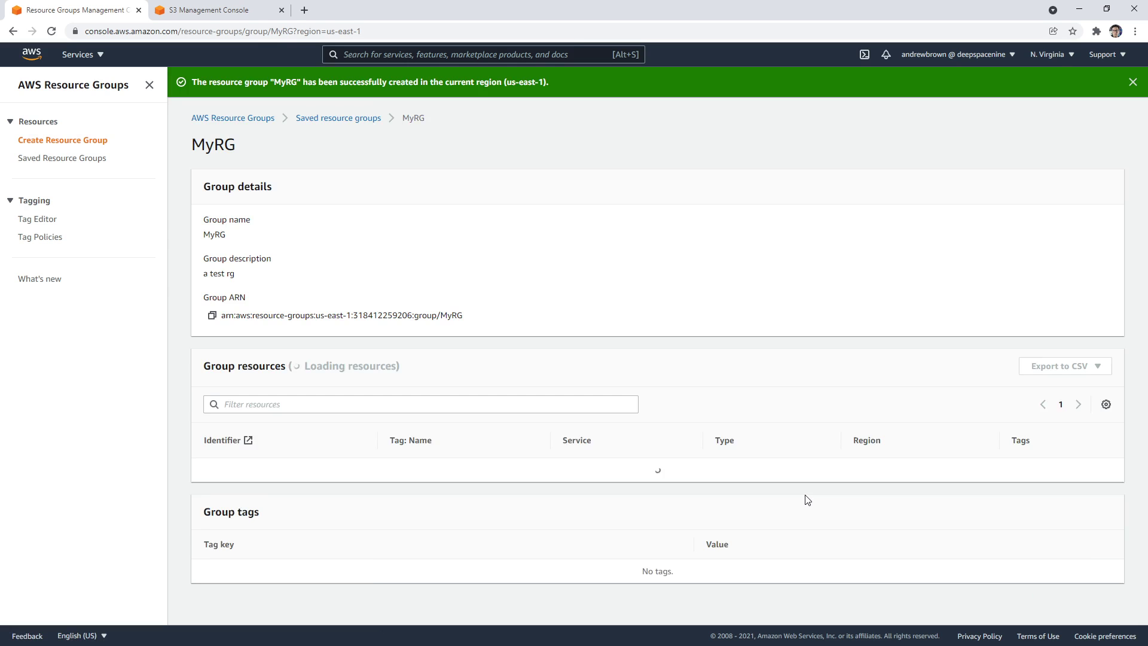
Scroll MyRG's details to see the Project: RG criteria and its single S3 bucket
scroll(522, 409, "down", 3)
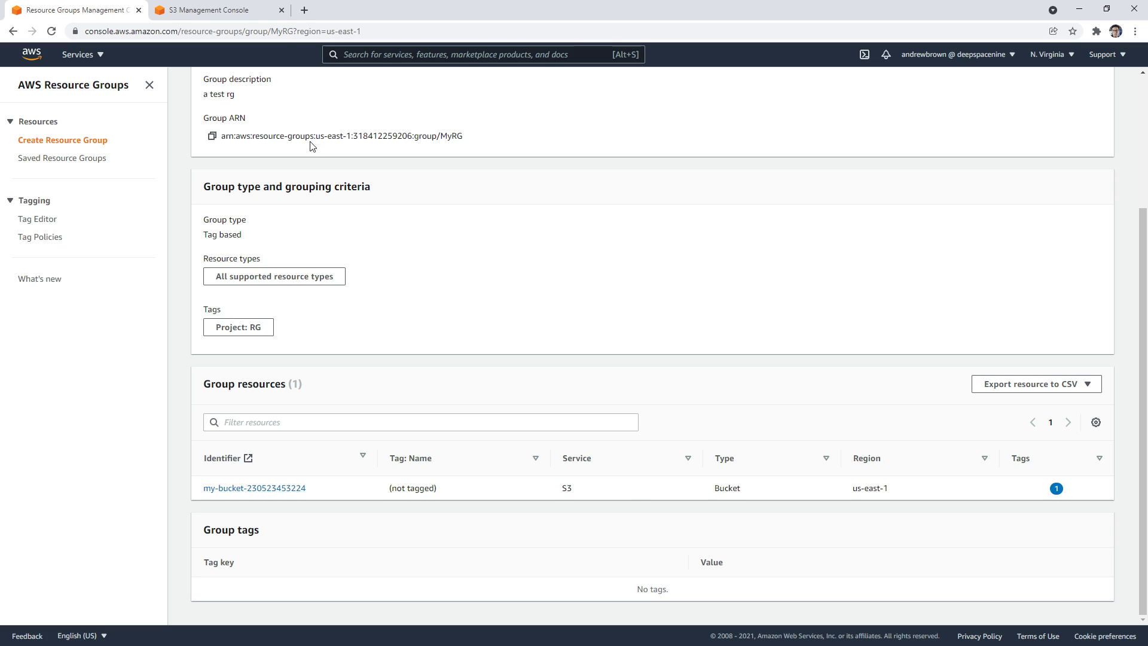
Google 'resrouce group iam policies' and open the AWS page on Resource Groups with IAM
left_click(305, 10)
type("resrouce g")
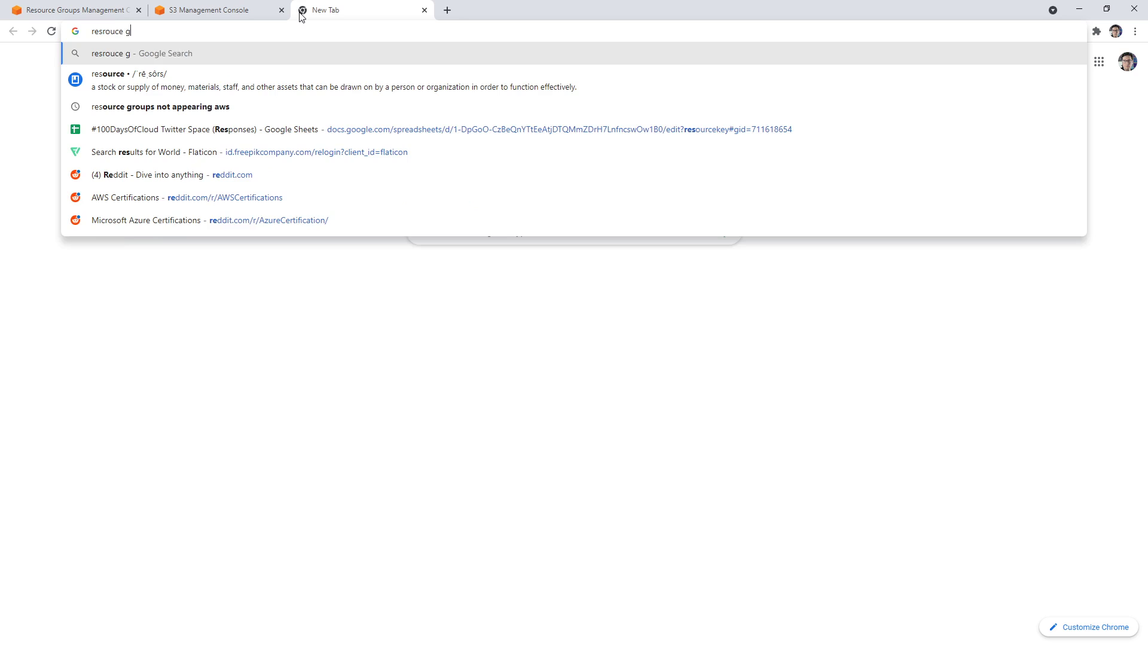
type("roup iam policies")
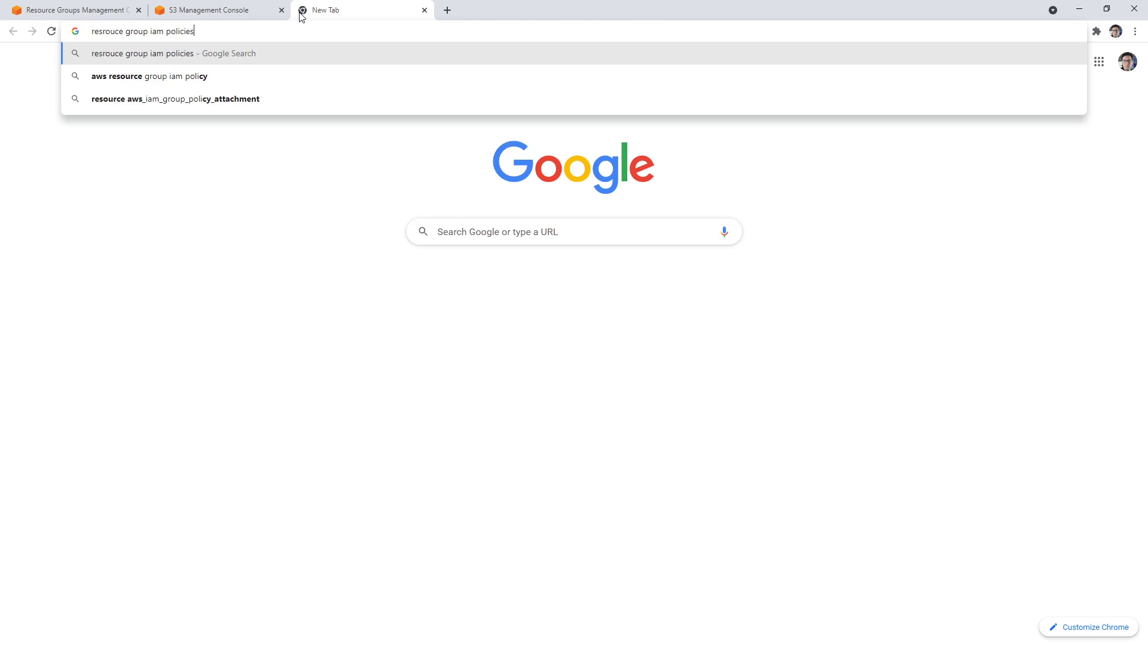
key("Return")
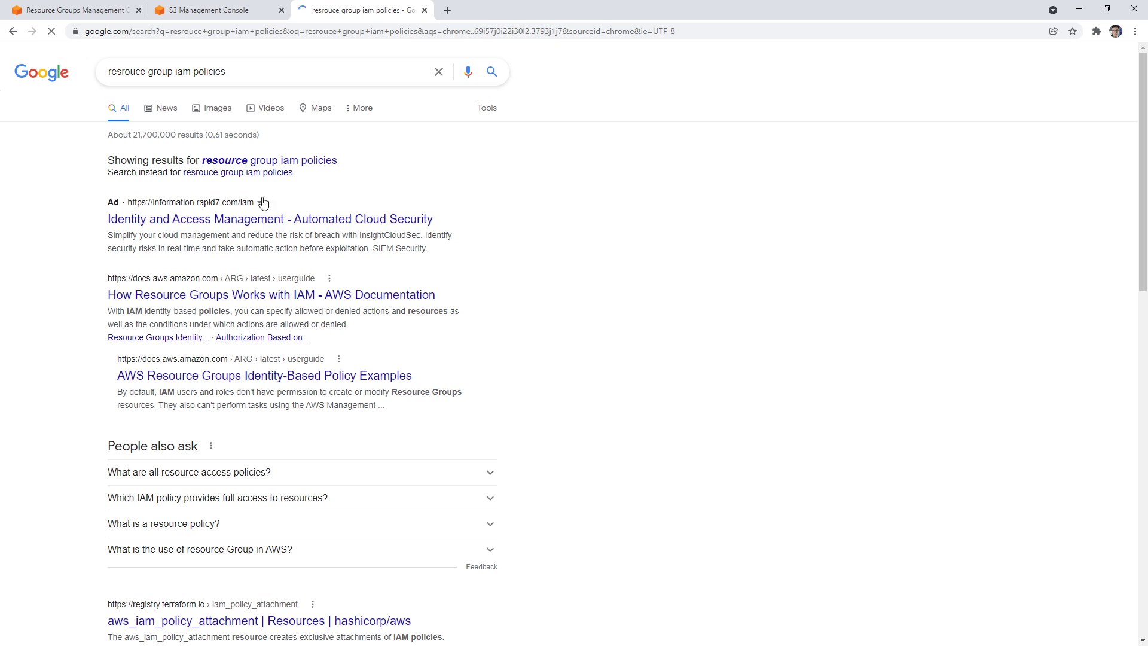
left_click(398, 295)
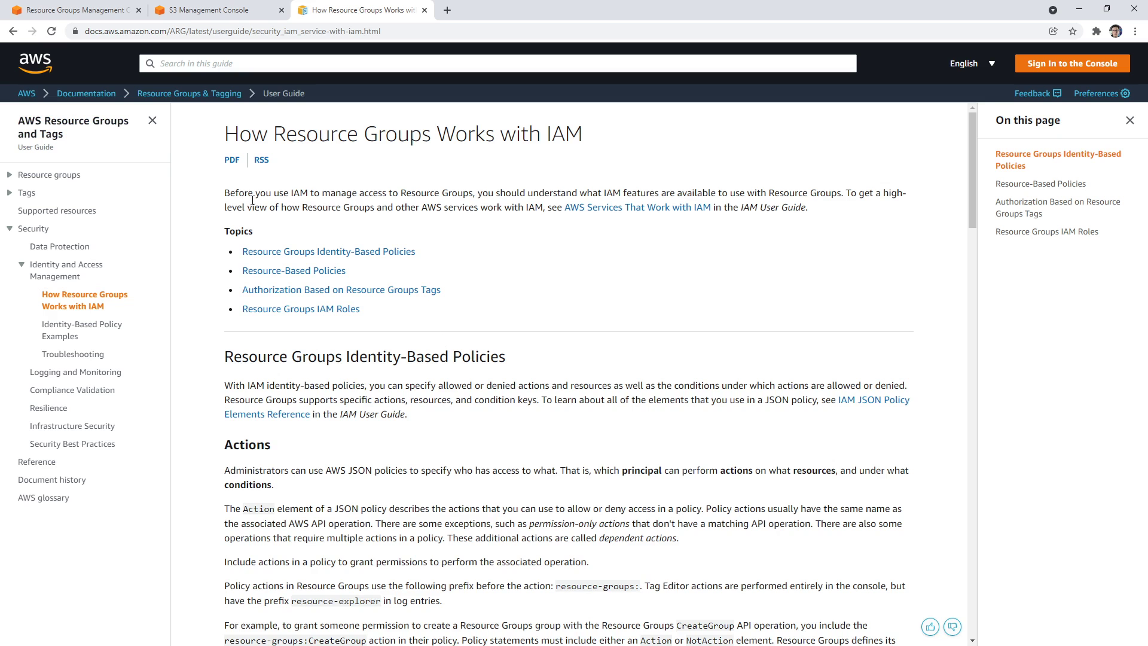
Highlight the intro, JSON policy access, and action prefix lines in the IAM documentation
left_click_drag(254, 193, 862, 192)
scroll(263, 376, "down", 3)
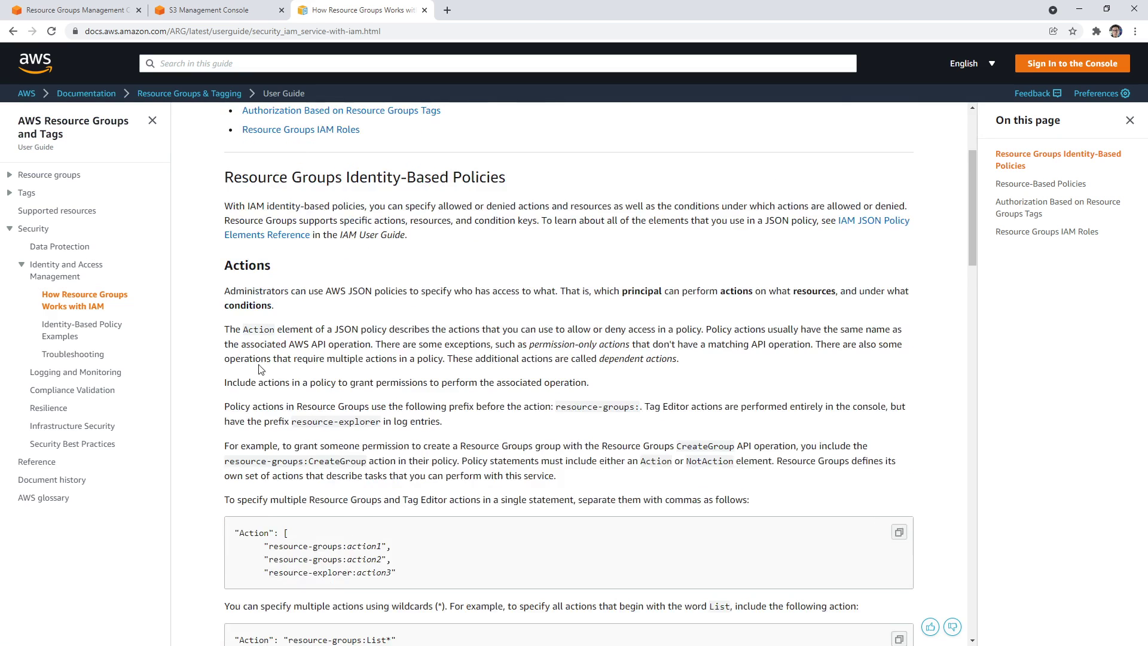
scroll(261, 369, "down", 2)
scroll(251, 356, "up", 1)
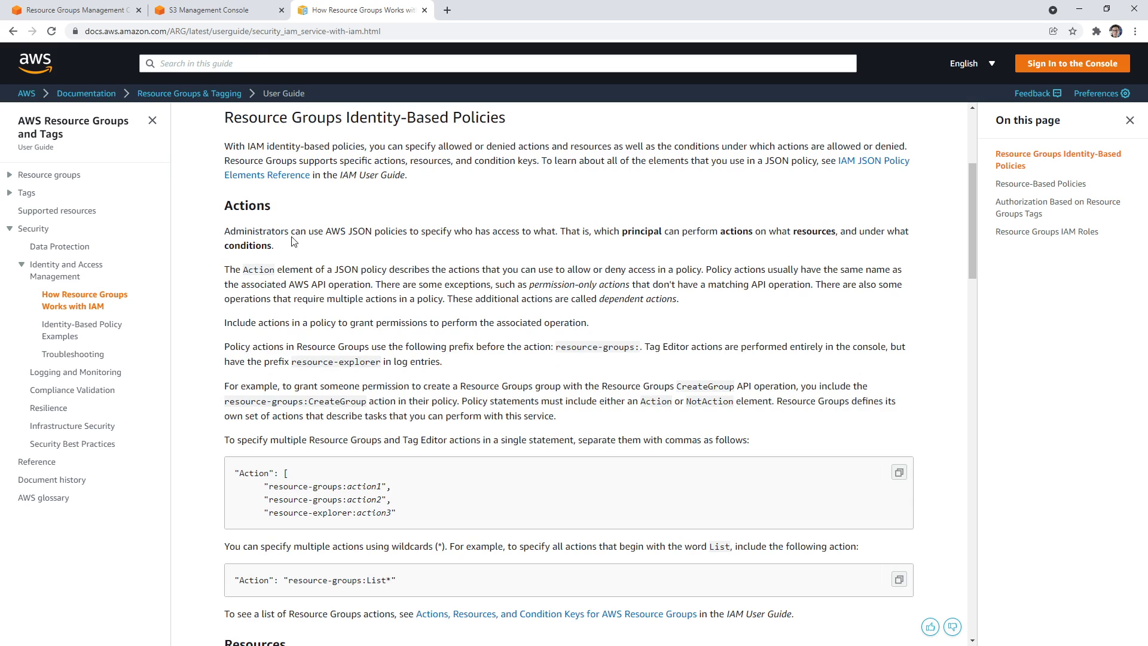
left_click_drag(291, 231, 553, 231)
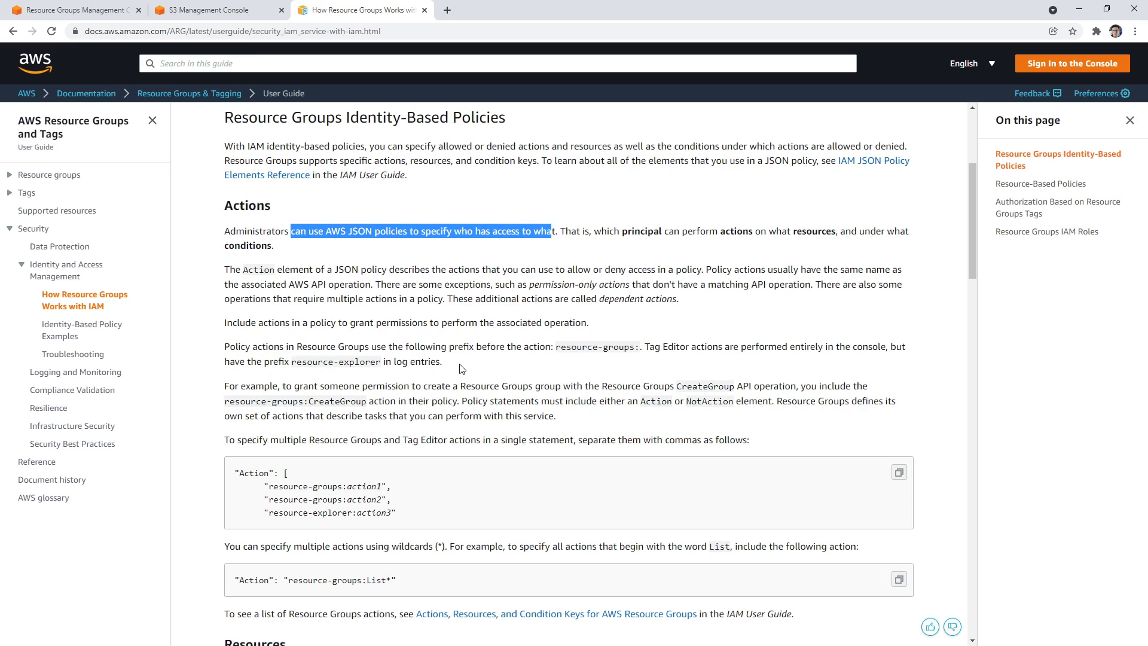
left_click_drag(225, 346, 587, 348)
Highlight the my-test-group example ARN, then return to the S3 bucket list
scroll(346, 358, "down", 7)
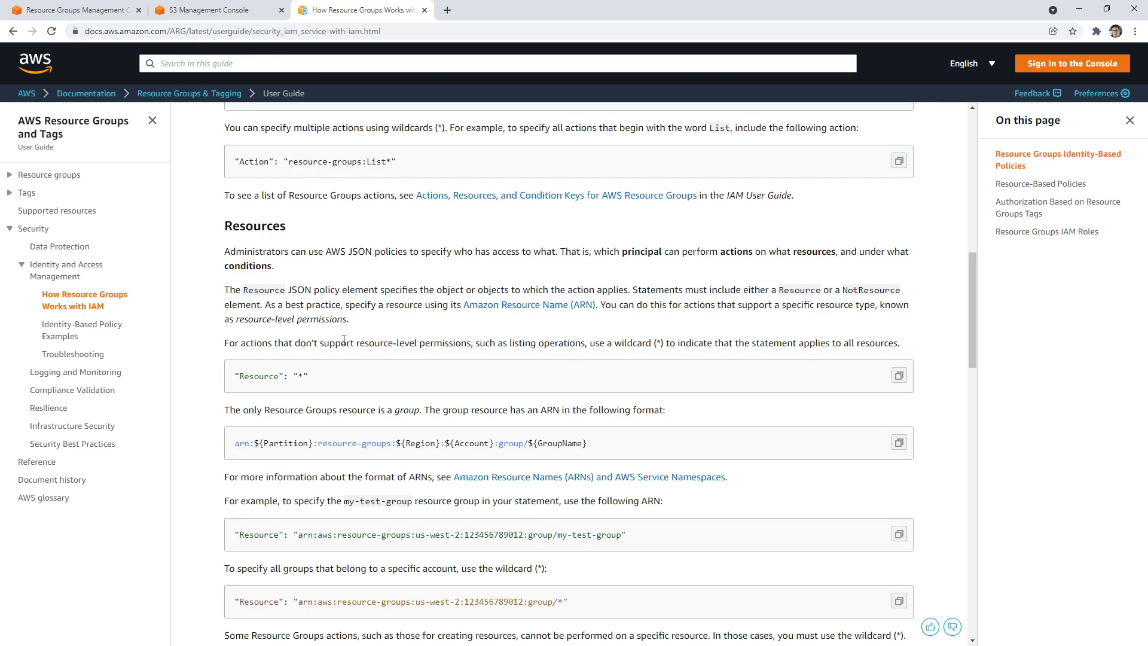
scroll(344, 341, "down", 2)
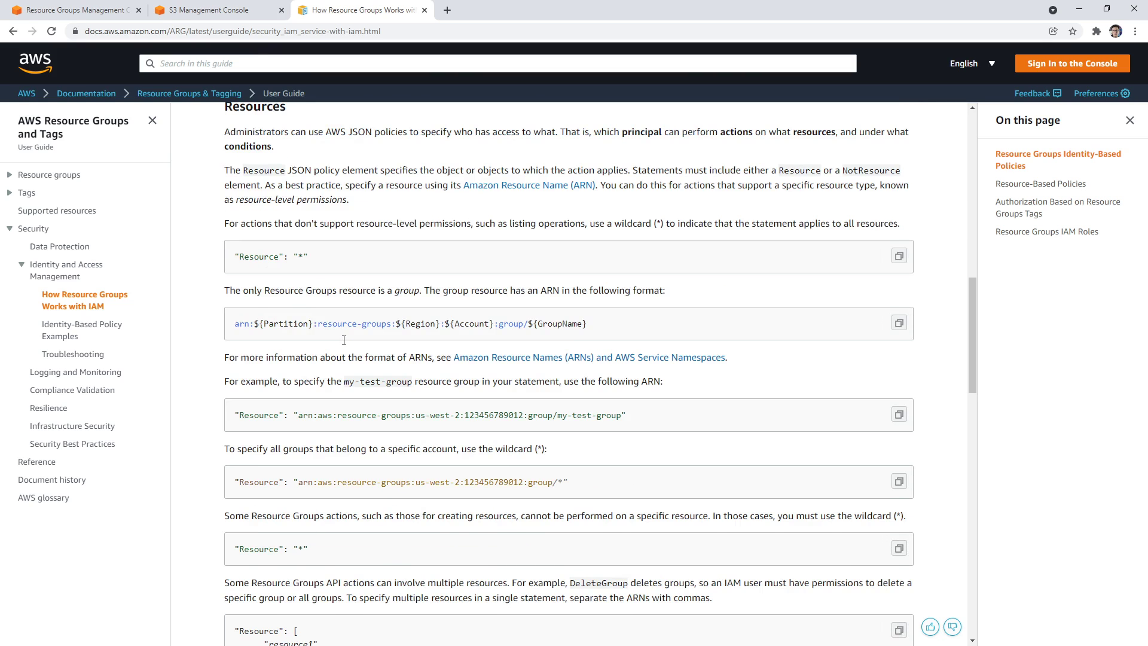
scroll(344, 341, "down", 1)
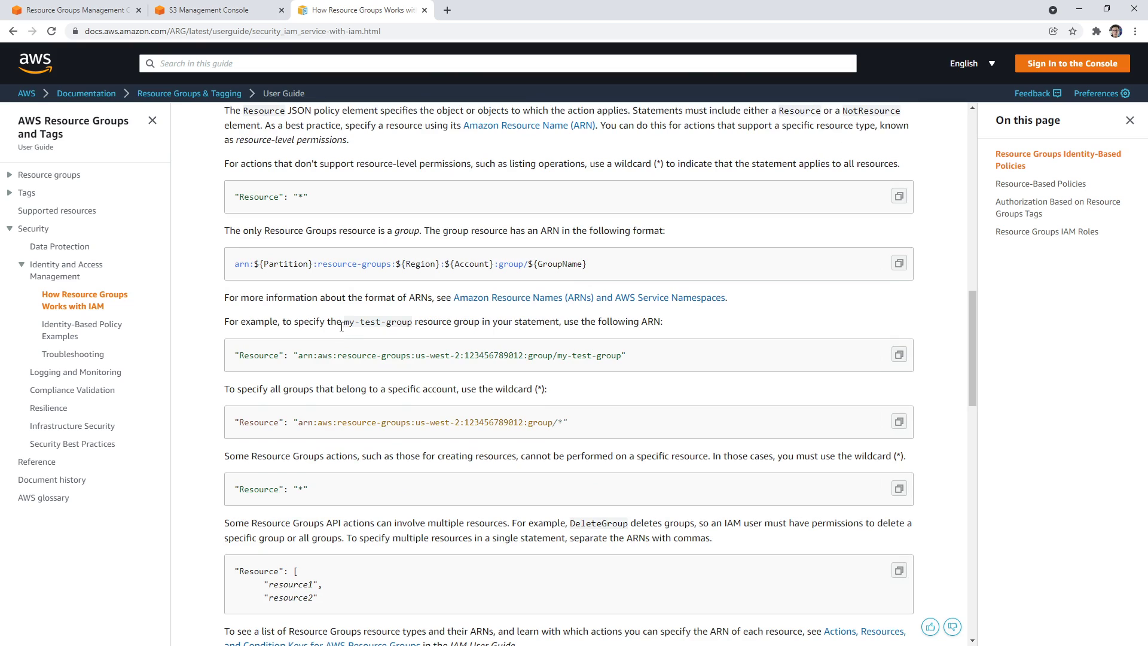
left_click_drag(235, 356, 651, 338)
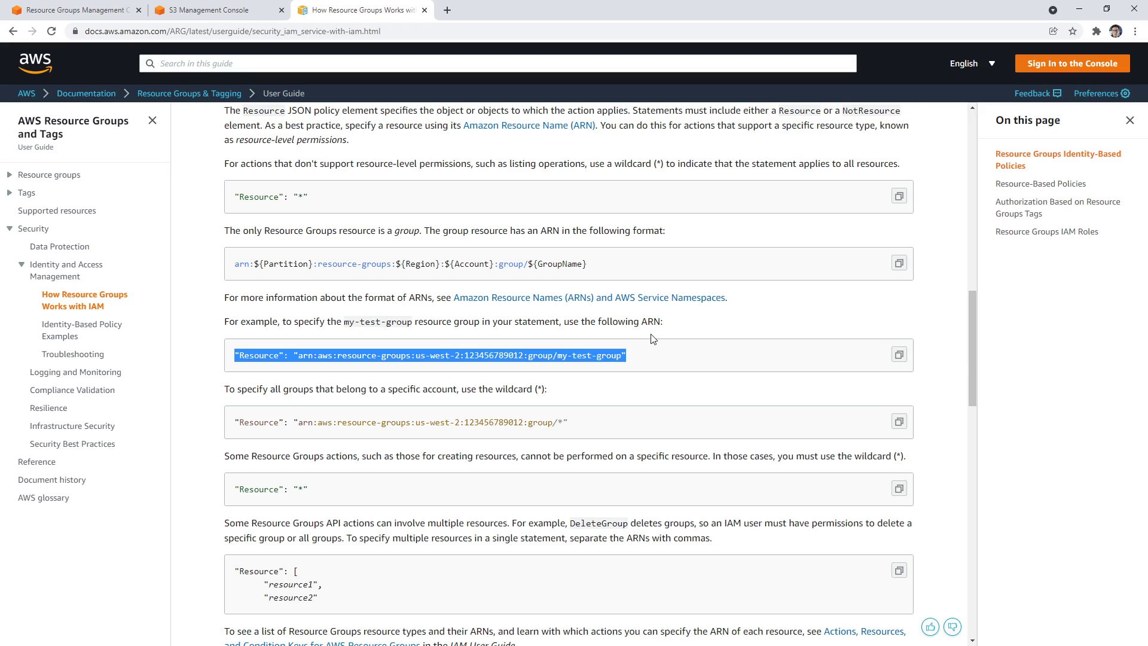
scroll(654, 338, "down", 9)
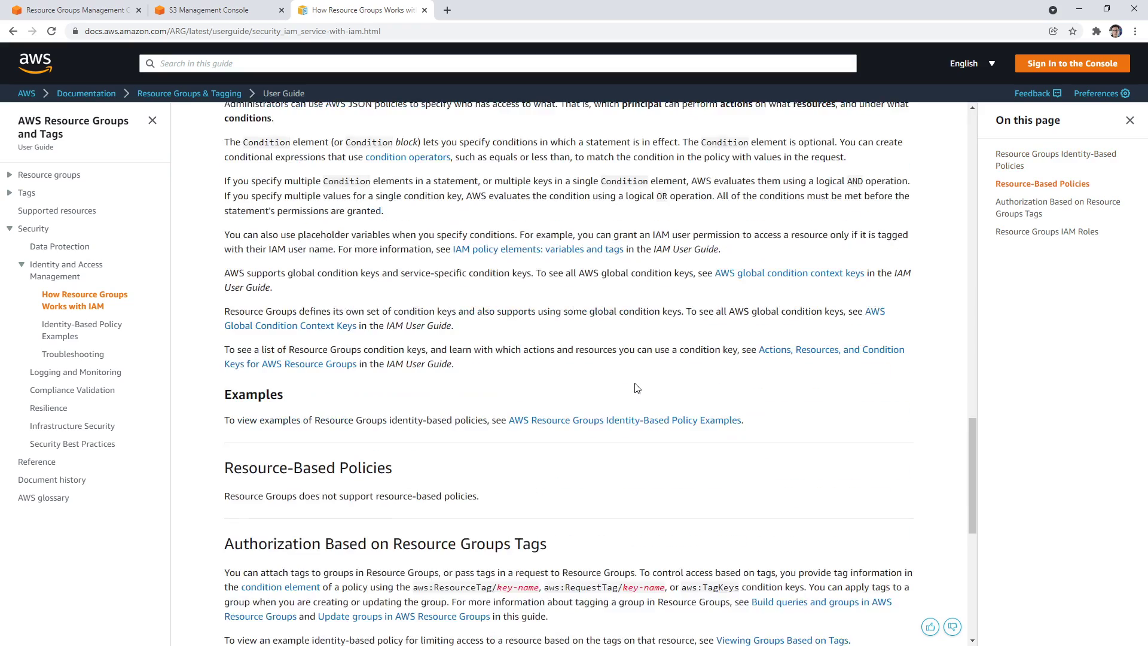
scroll(638, 390, "down", 3)
scroll(641, 377, "up", 20)
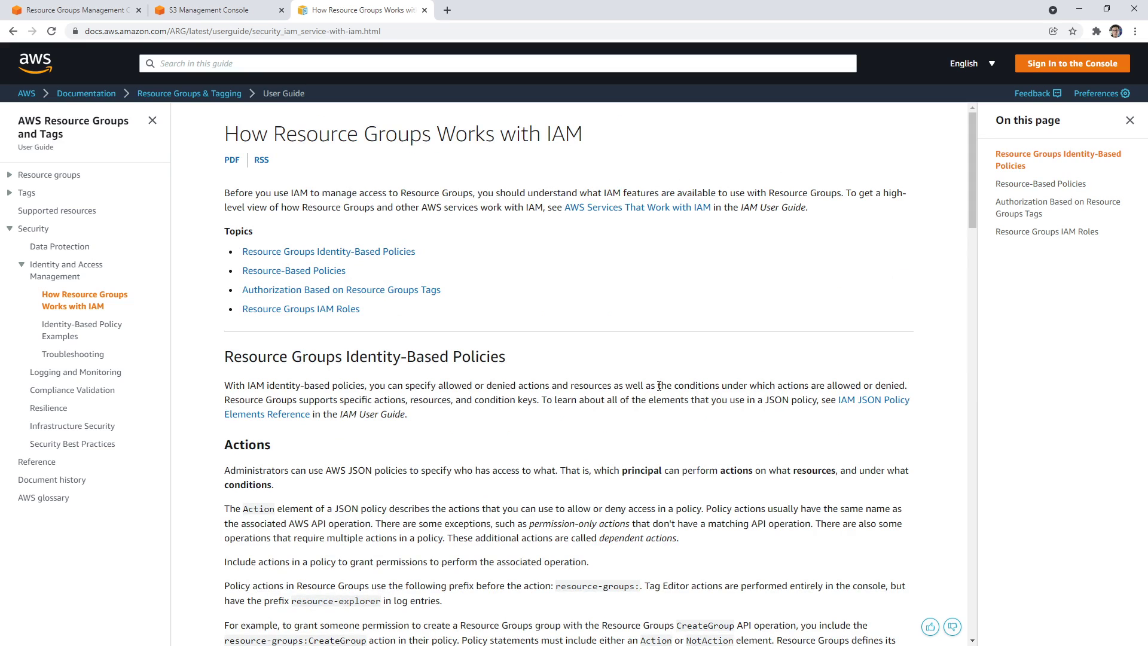
left_click(212, 11)
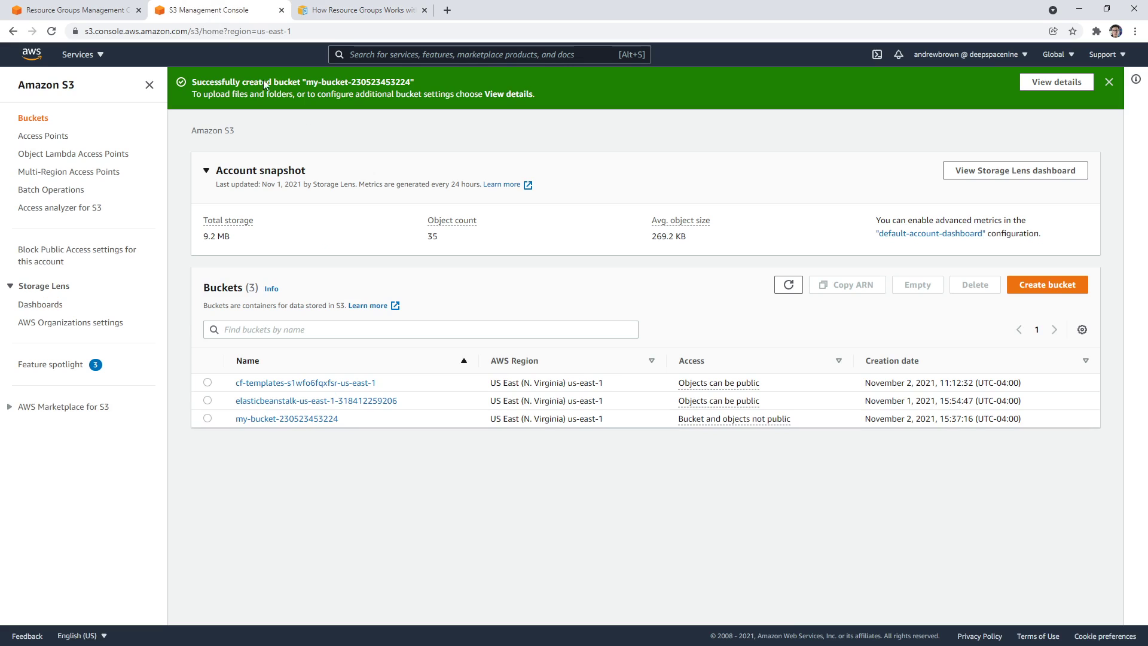
Switch to the MyRG details page showing its one S3 bucket
left_click(113, 12)
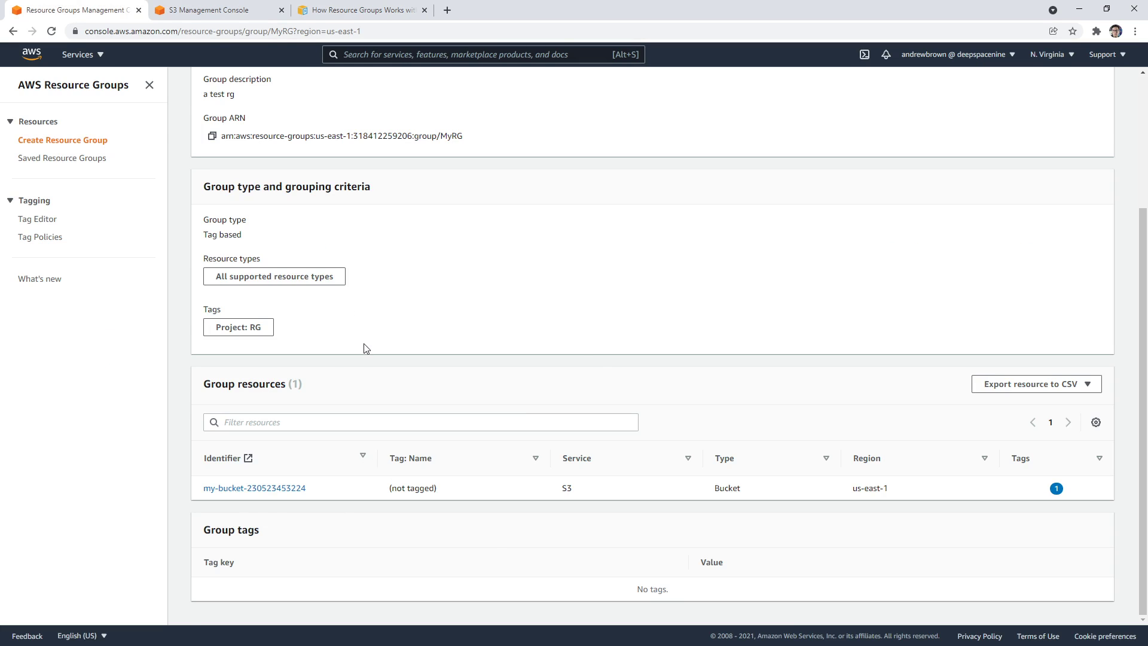
Look through Saved Resource Groups, Tag Editor and Tag Policies, then go back
left_click(100, 159)
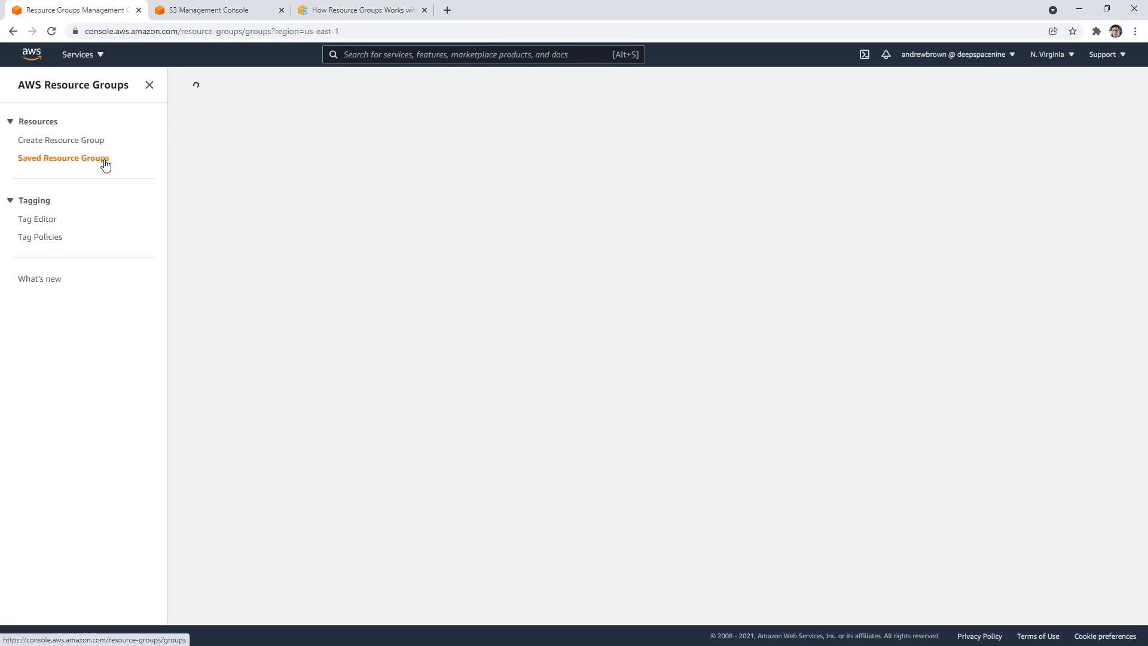
left_click(37, 220)
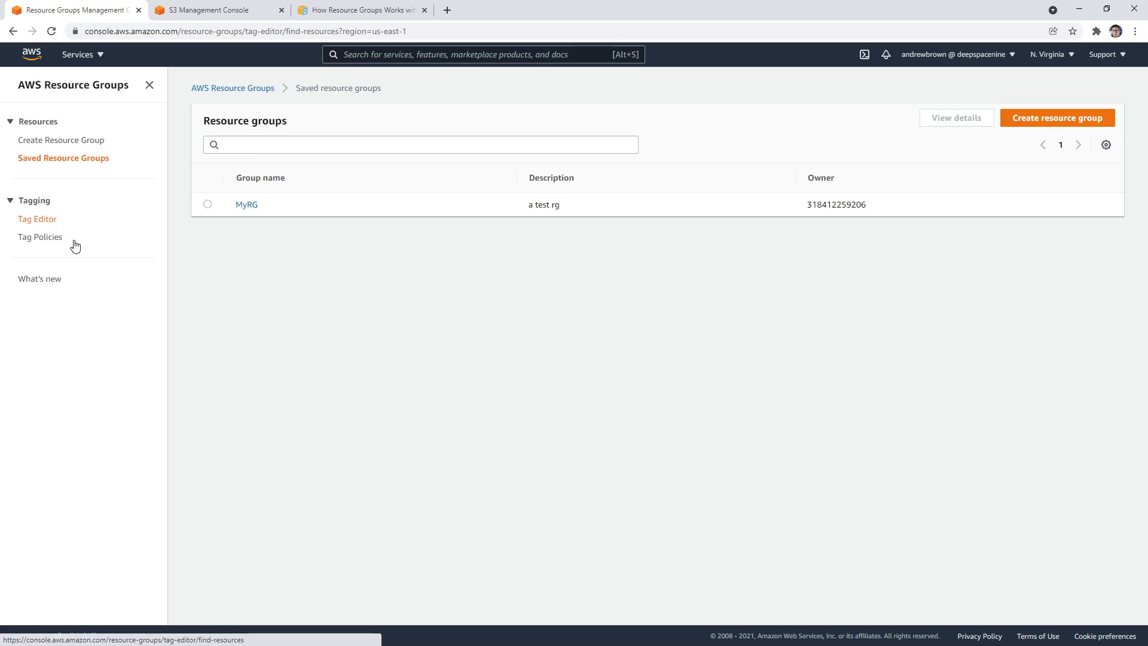
left_click_drag(231, 150, 484, 151)
left_click(42, 238)
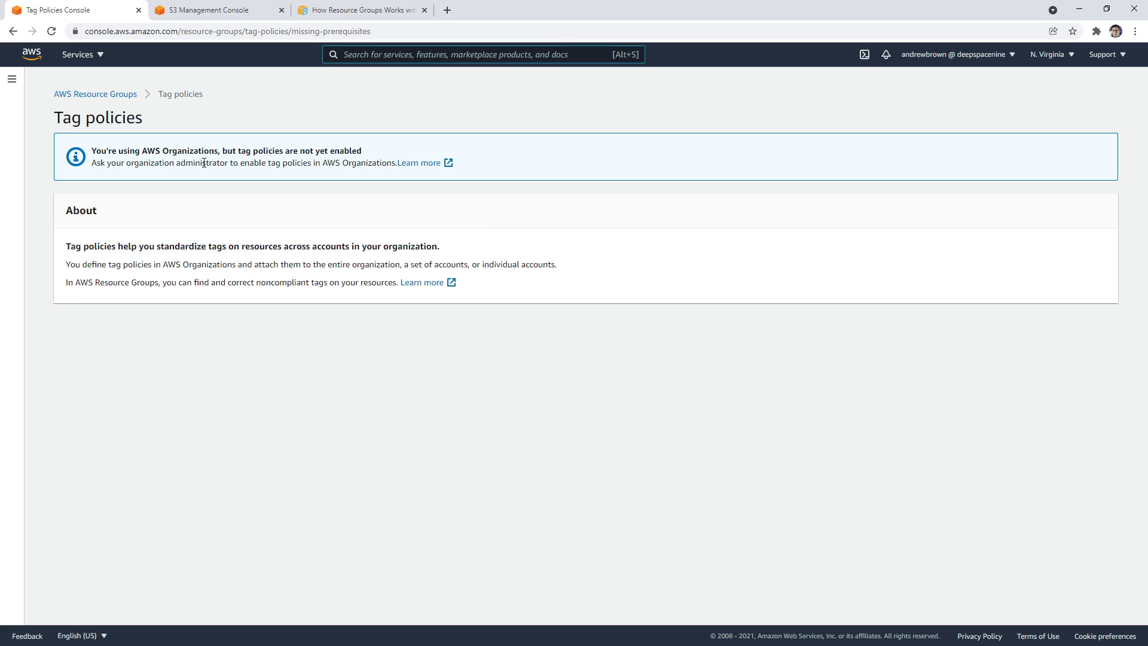
left_click(12, 31)
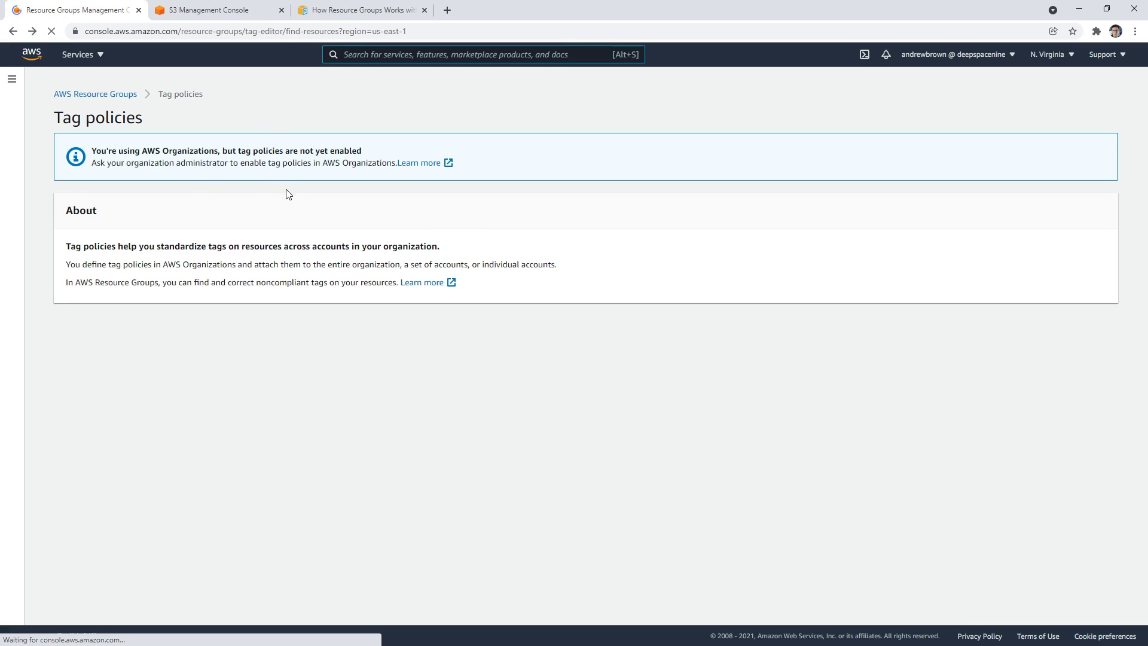
Open MyRG from the saved resource groups and delete it
left_click(80, 157)
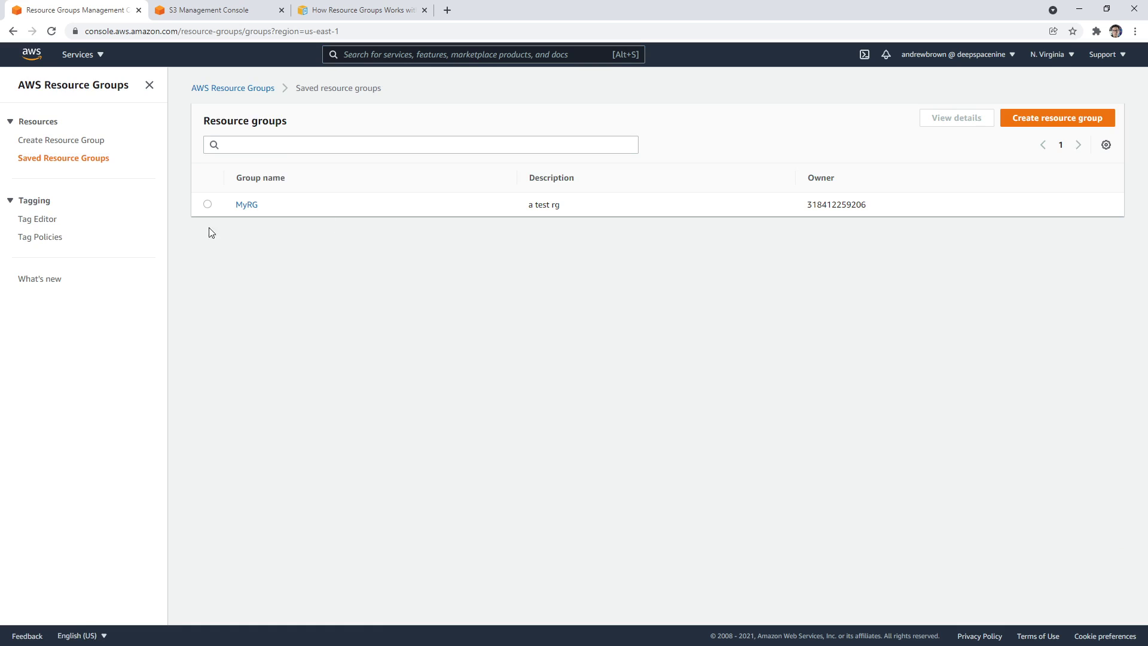
left_click(208, 205)
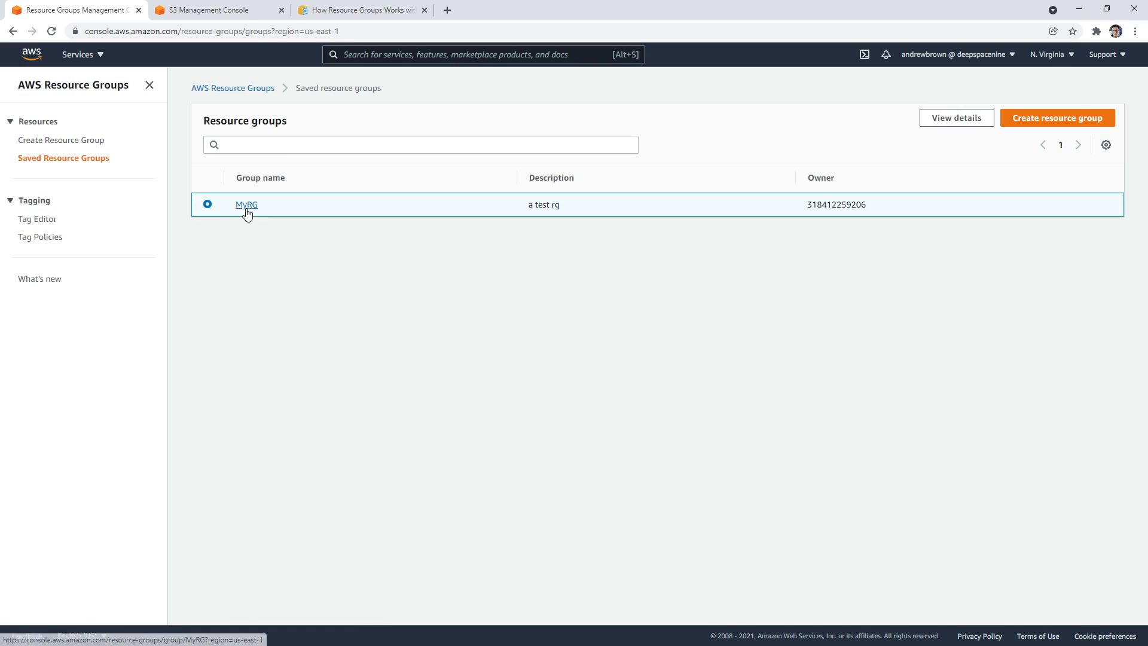
left_click(247, 209)
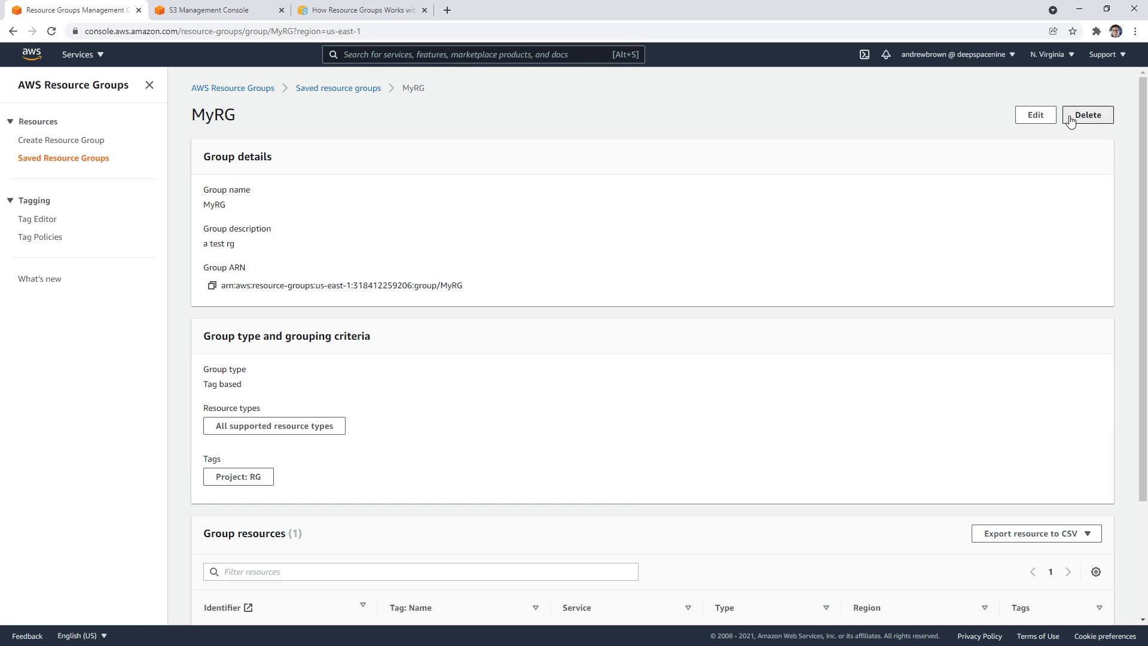
left_click(1071, 117)
left_click(781, 385)
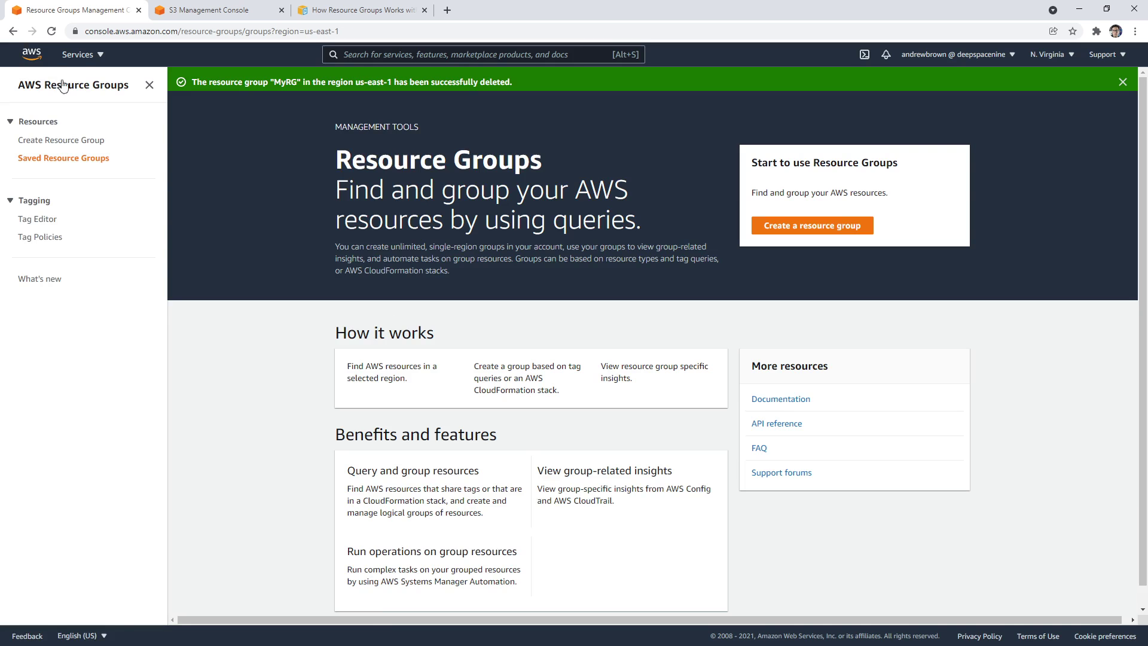
Return to the console home and close the S3 and documentation tabs
left_click(31, 54)
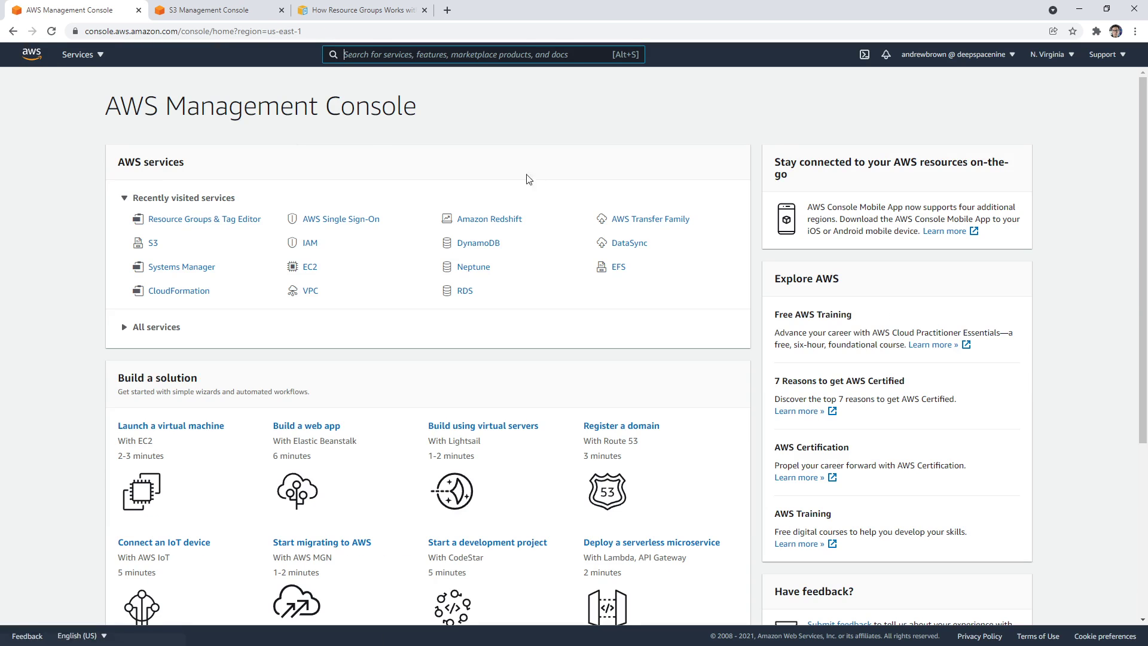
left_click(281, 10)
left_click(283, 13)
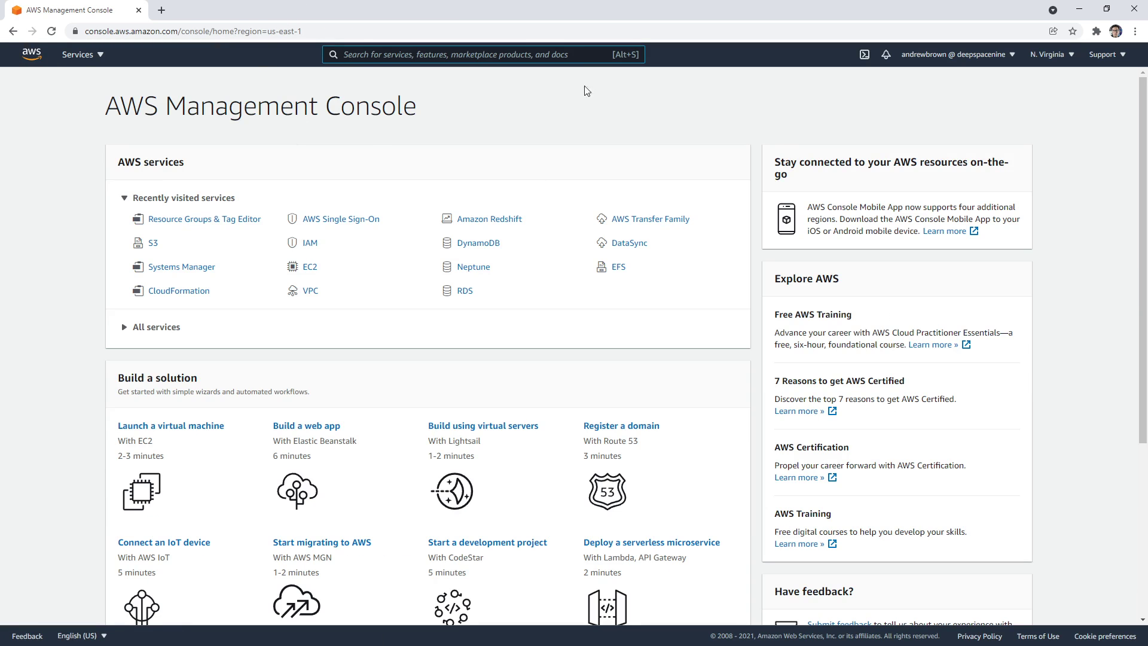